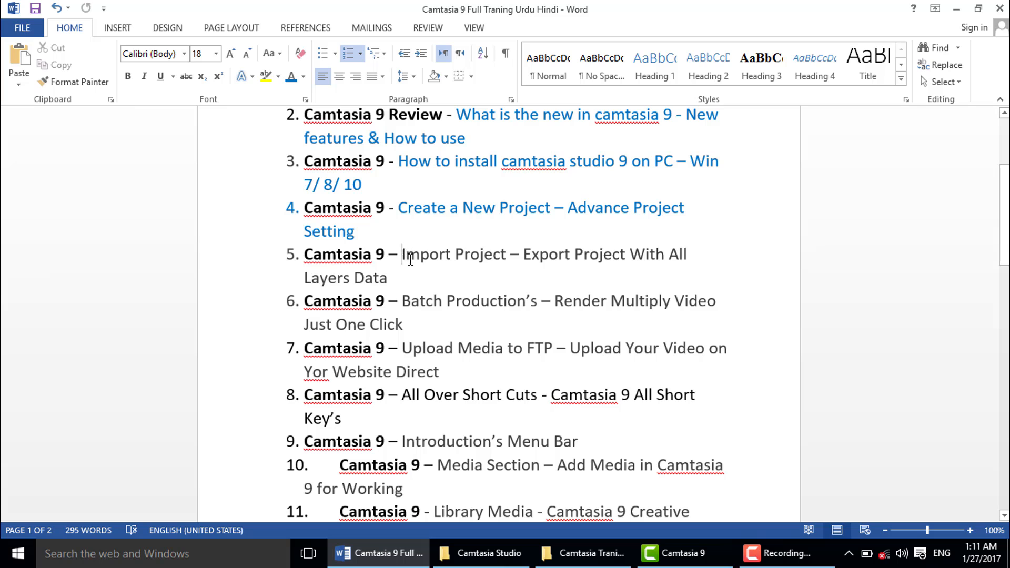
Highlight the lesson 5 topic in the list: Import Project, and Export Project With All Layers Data.
{"action": "left_click_drag", "start_coordinate": [403, 254], "coordinate": [425, 288]}
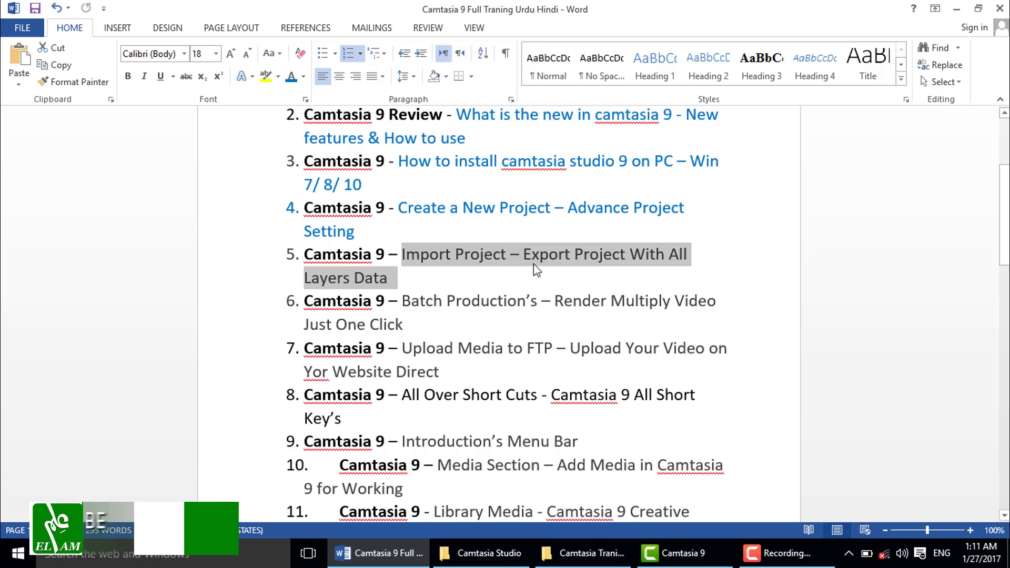
{"action": "left_click", "coordinate": [504, 255]}
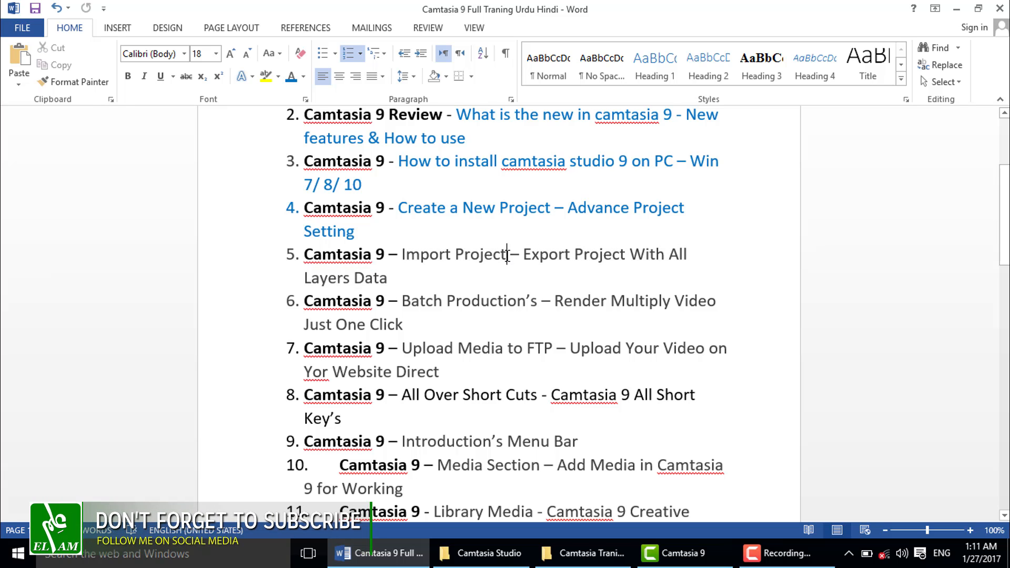
{"action": "left_click_drag", "start_coordinate": [401, 258], "coordinate": [493, 257]}
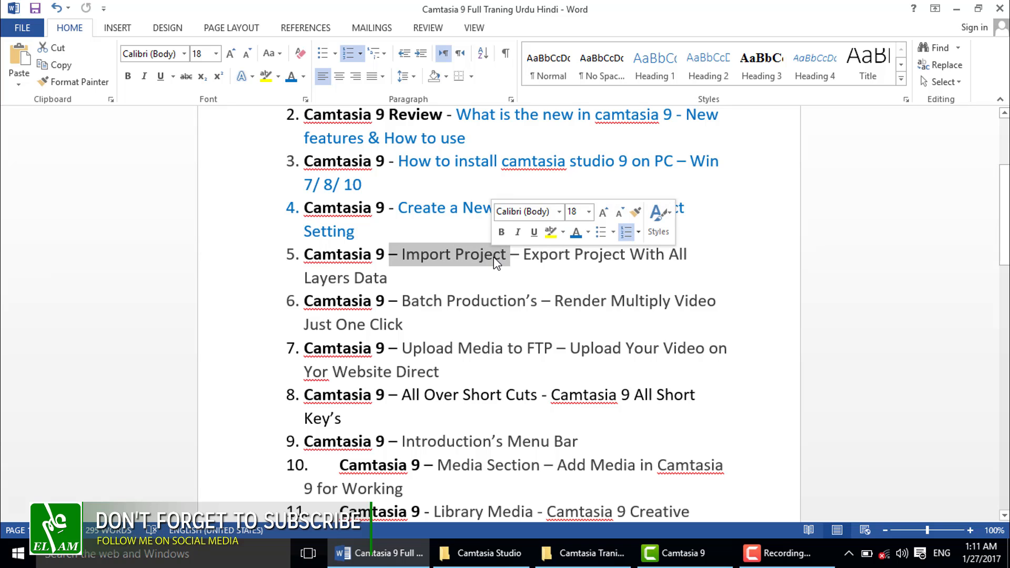
{"action": "left_click", "coordinate": [507, 257]}
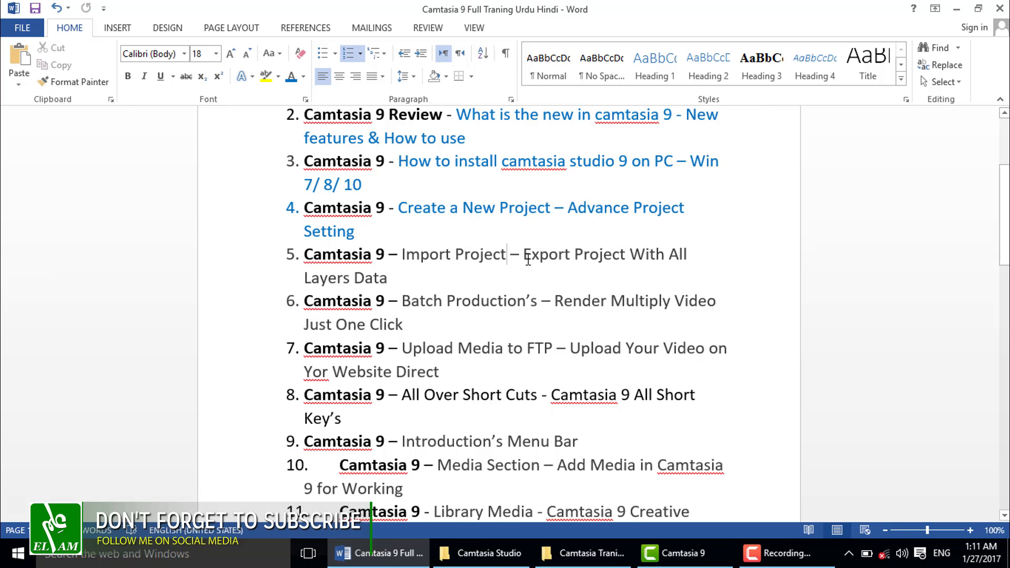
{"action": "left_click_drag", "start_coordinate": [522, 258], "coordinate": [663, 272]}
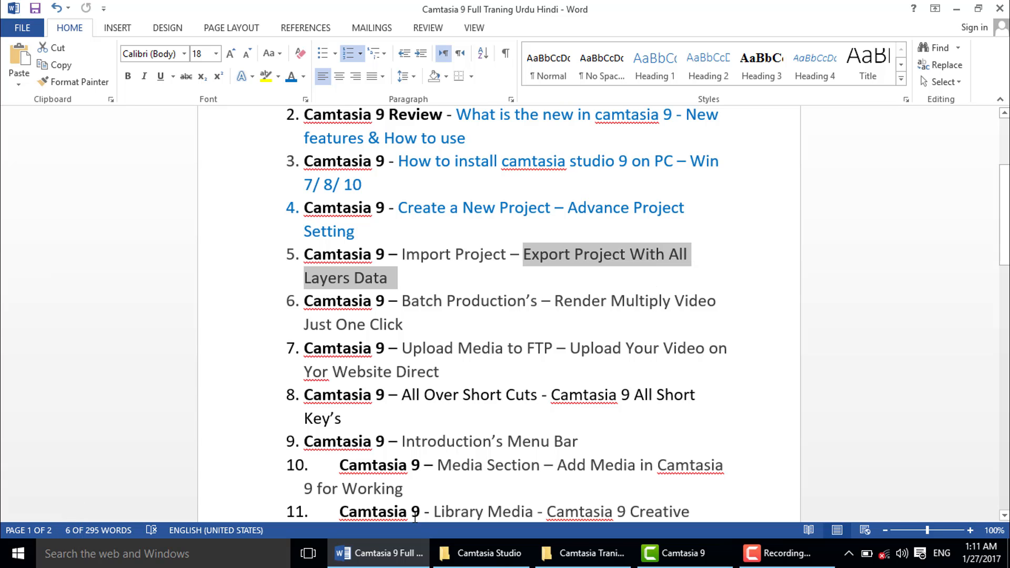
Switch from the Word document to the Camtasia 9 project and check the running recorder's duration.
{"action": "left_click", "coordinate": [394, 558]}
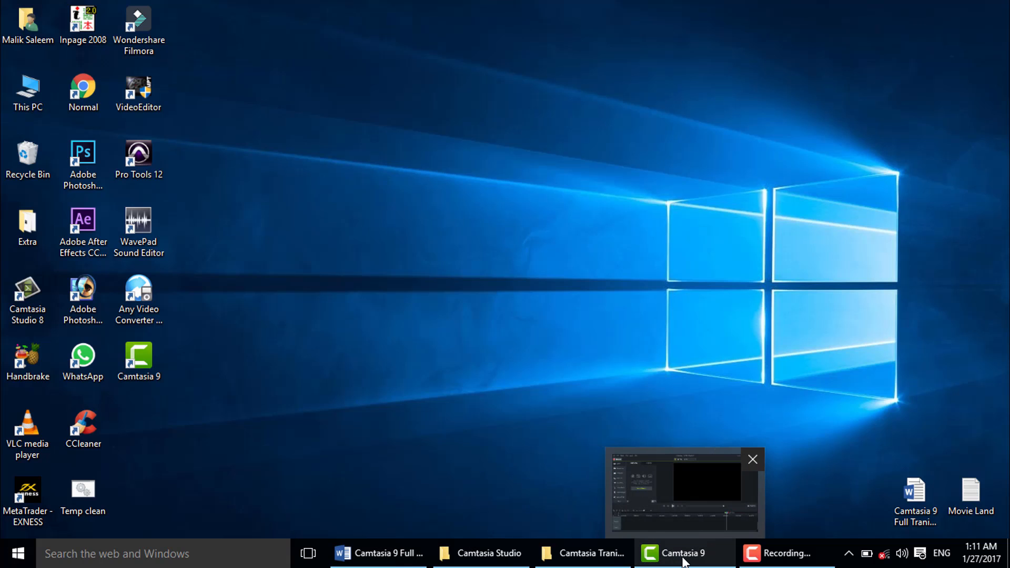
{"action": "left_click", "coordinate": [661, 552]}
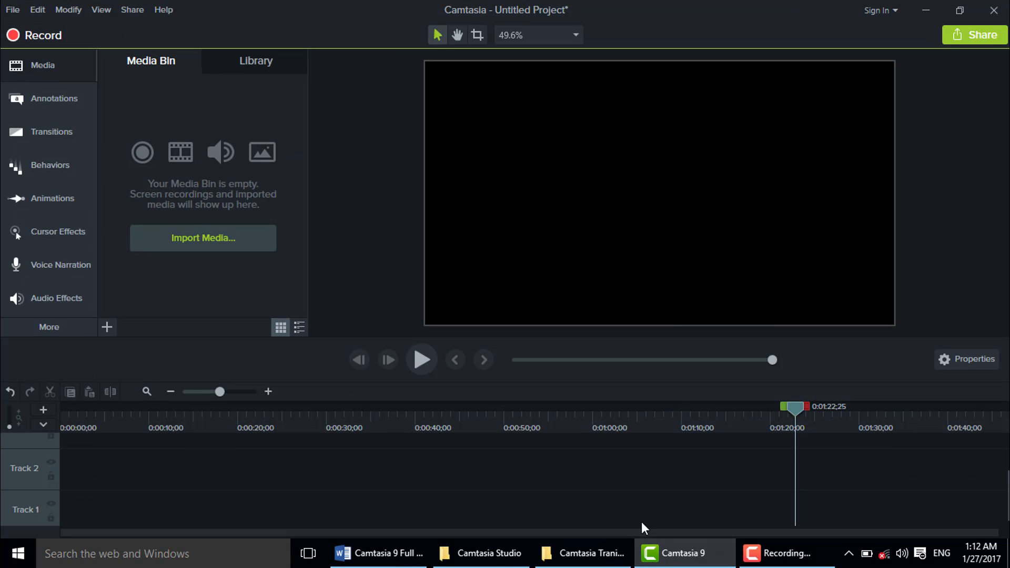
{"action": "mouse_move", "coordinate": [751, 559]}
{"action": "left_click", "coordinate": [785, 561]}
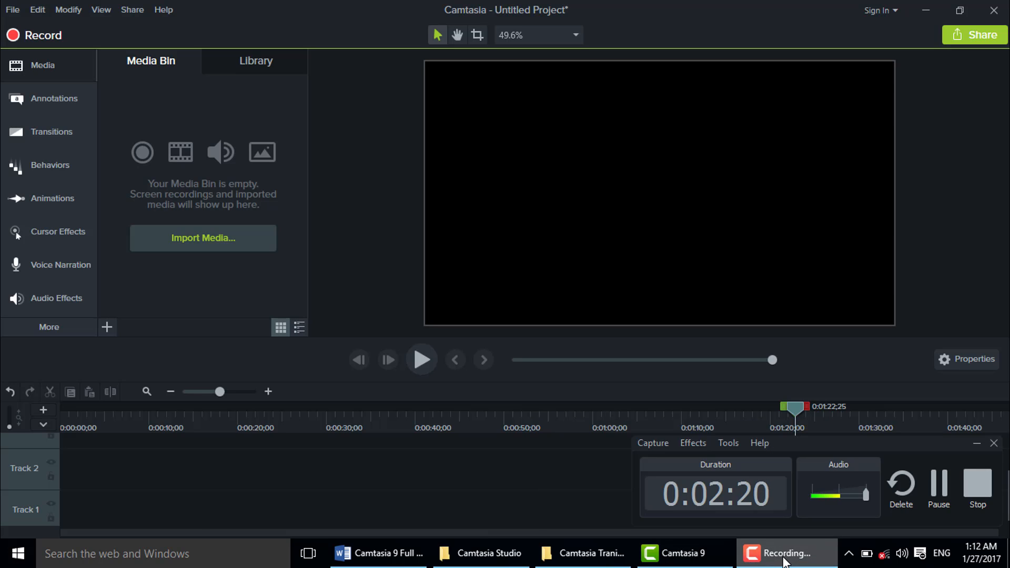
{"action": "left_click", "coordinate": [784, 559]}
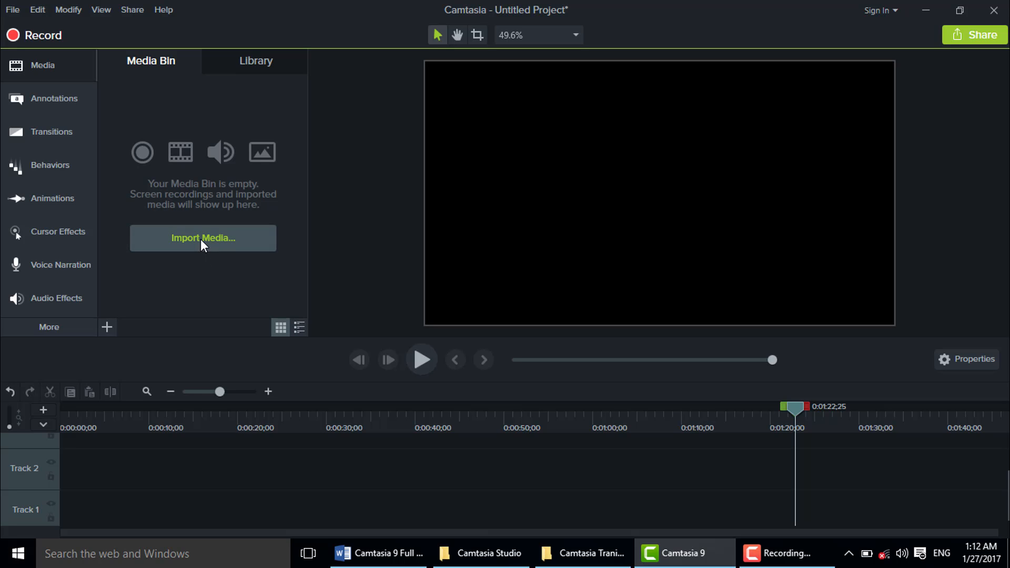
{"action": "left_click", "coordinate": [684, 550]}
{"action": "right_click", "coordinate": [364, 220]}
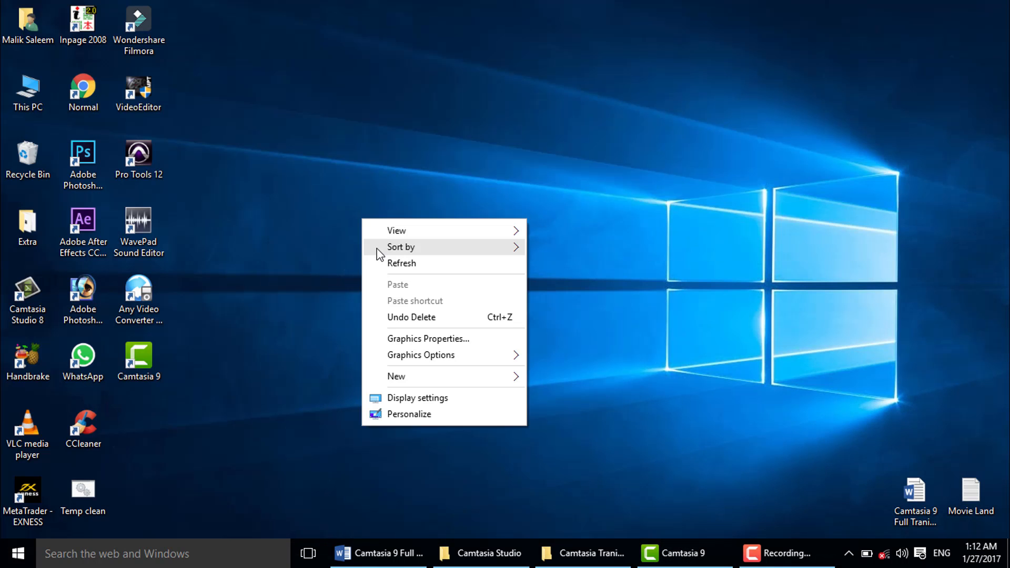
{"action": "left_click", "coordinate": [377, 264]}
{"action": "right_click", "coordinate": [346, 223]}
{"action": "left_click", "coordinate": [387, 268]}
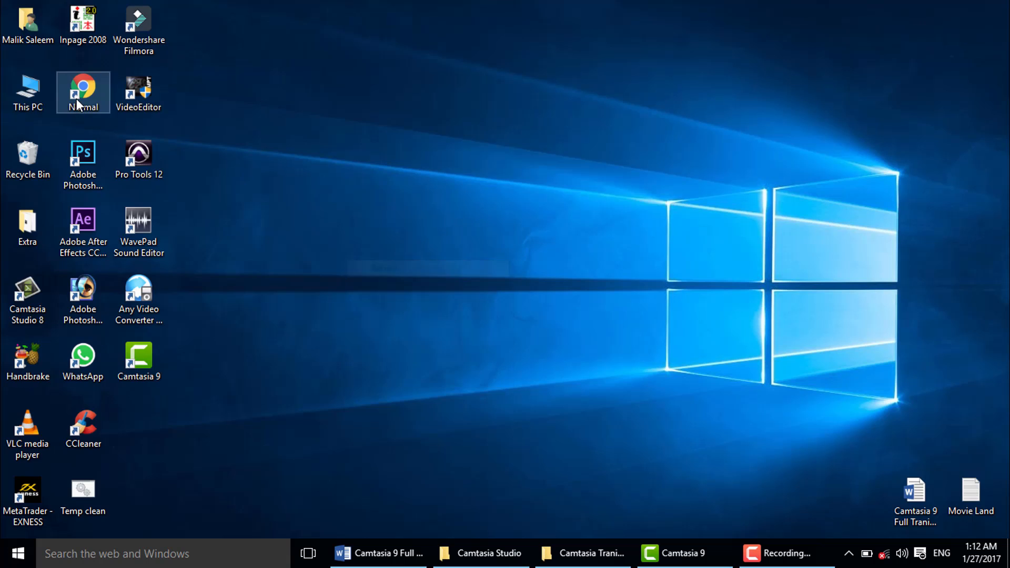
{"action": "double_click", "coordinate": [16, 103]}
{"action": "left_click_drag", "start_coordinate": [480, 113], "coordinate": [456, 62]}
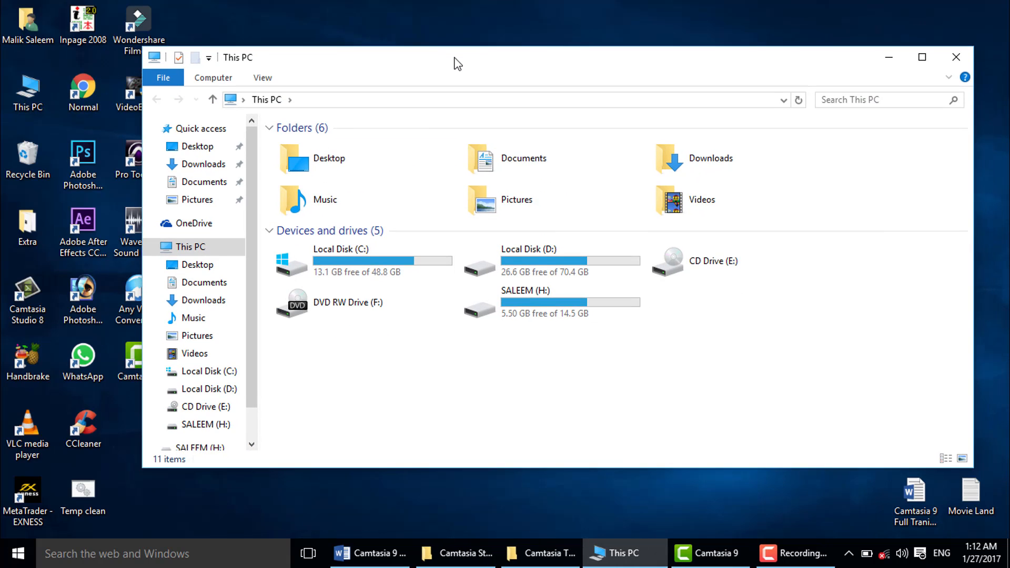
{"action": "left_click", "coordinate": [618, 553]}
Return to Camtasia 9 and preview the cornercircles clip from the Library's Motion Graphics - Intro Clips folder.
{"action": "left_click", "coordinate": [708, 553]}
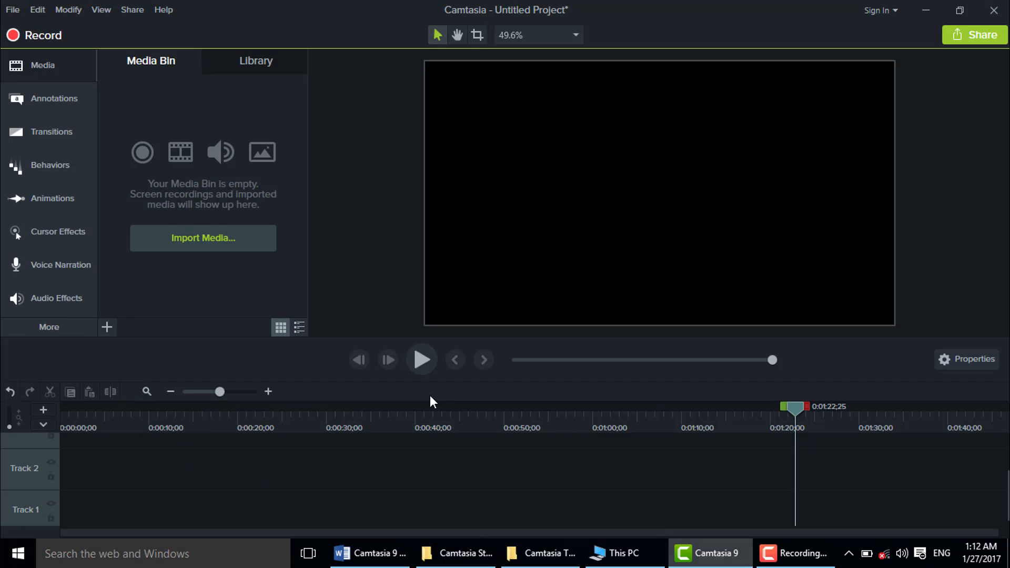
{"action": "left_click", "coordinate": [257, 66]}
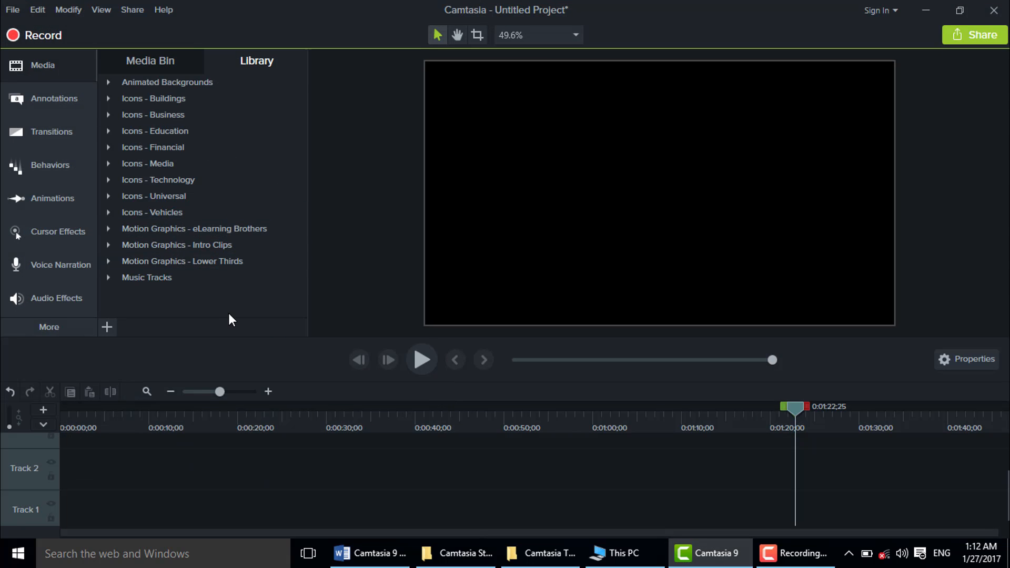
{"action": "left_click", "coordinate": [107, 246]}
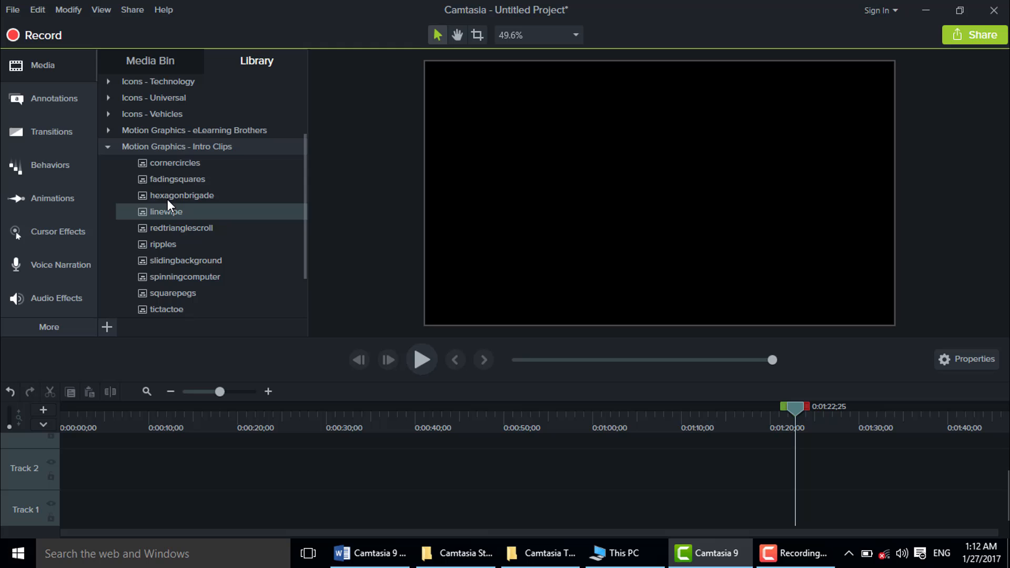
{"action": "double_click", "coordinate": [169, 163]}
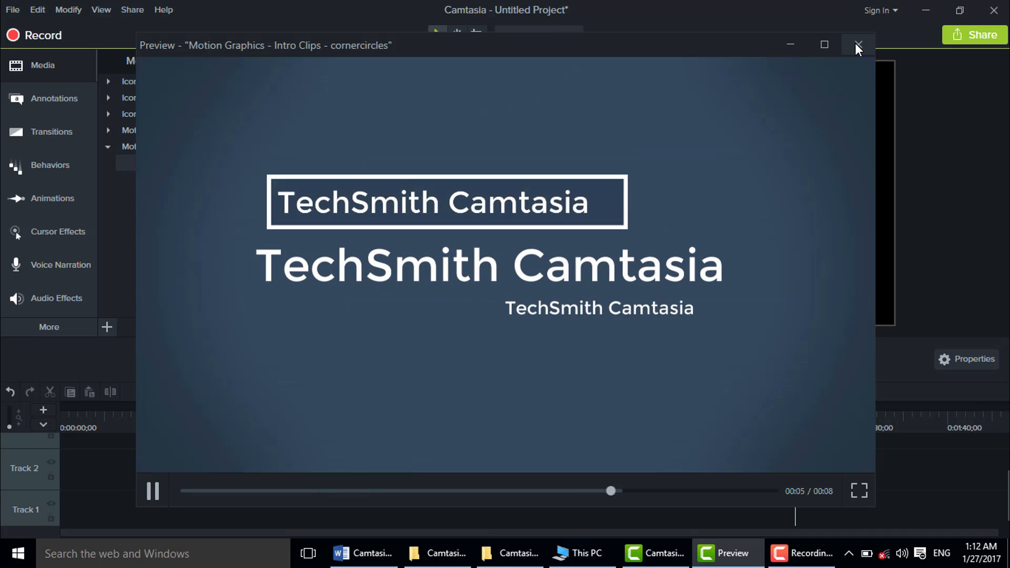
{"action": "left_click", "coordinate": [858, 45]}
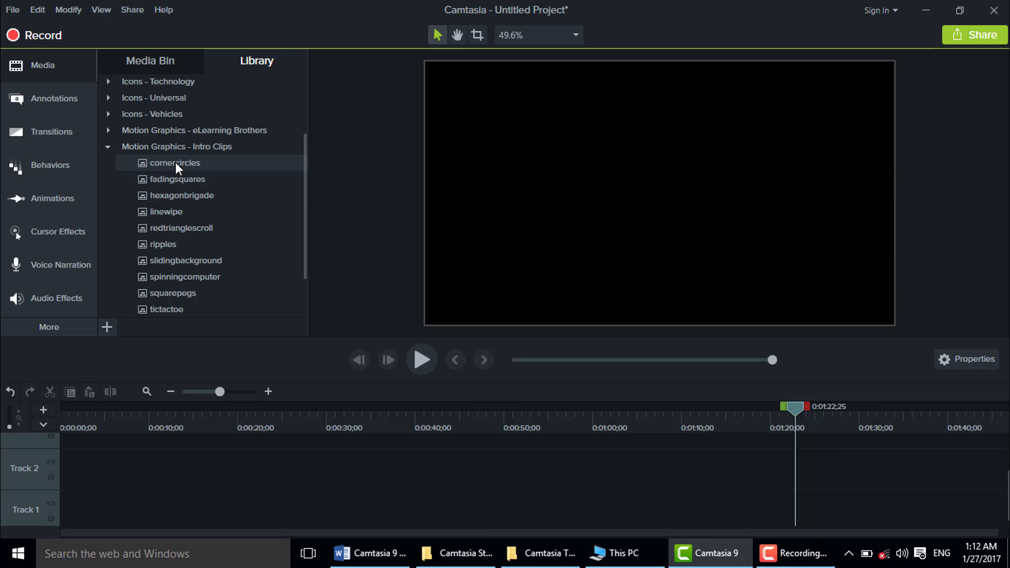
Add the cornercircles intro clip to the timeline and place it on Track 1, starting at about 10 seconds.
{"action": "left_click_drag", "start_coordinate": [175, 163], "coordinate": [49, 477]}
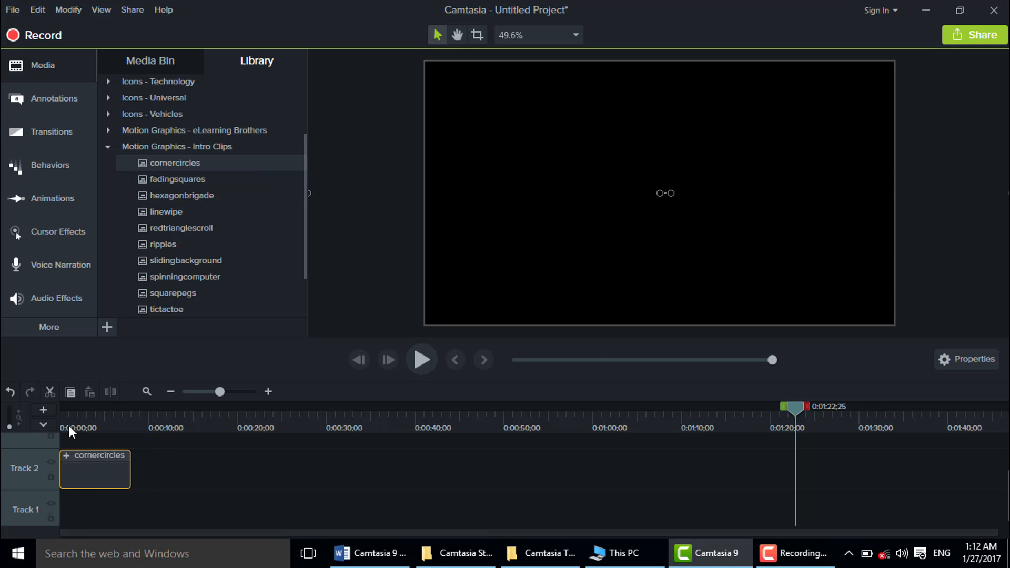
{"action": "left_click_drag", "start_coordinate": [69, 428], "coordinate": [87, 418]}
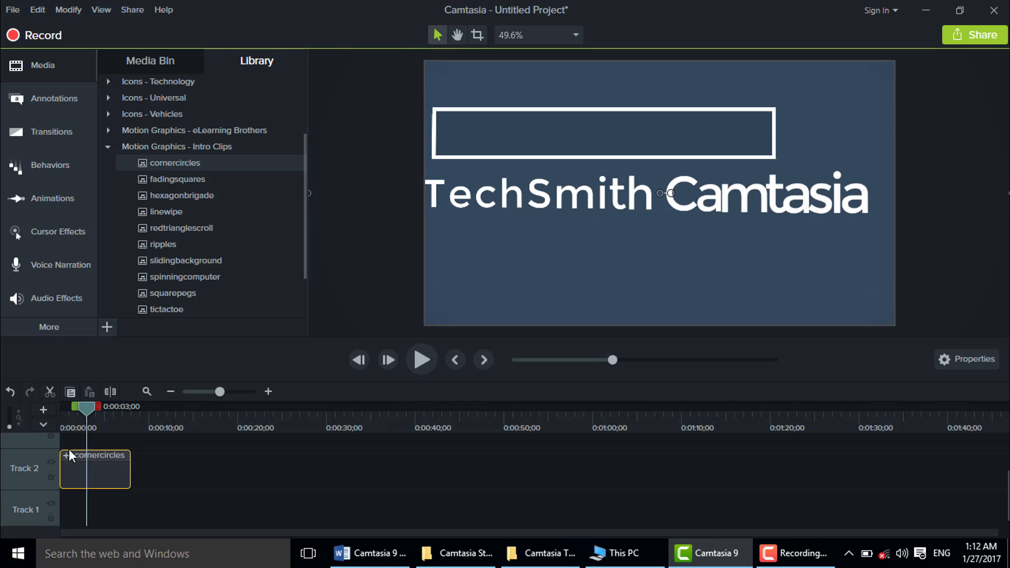
{"action": "left_click_drag", "start_coordinate": [105, 457], "coordinate": [125, 449]}
{"action": "left_click_drag", "start_coordinate": [126, 522], "coordinate": [172, 512]}
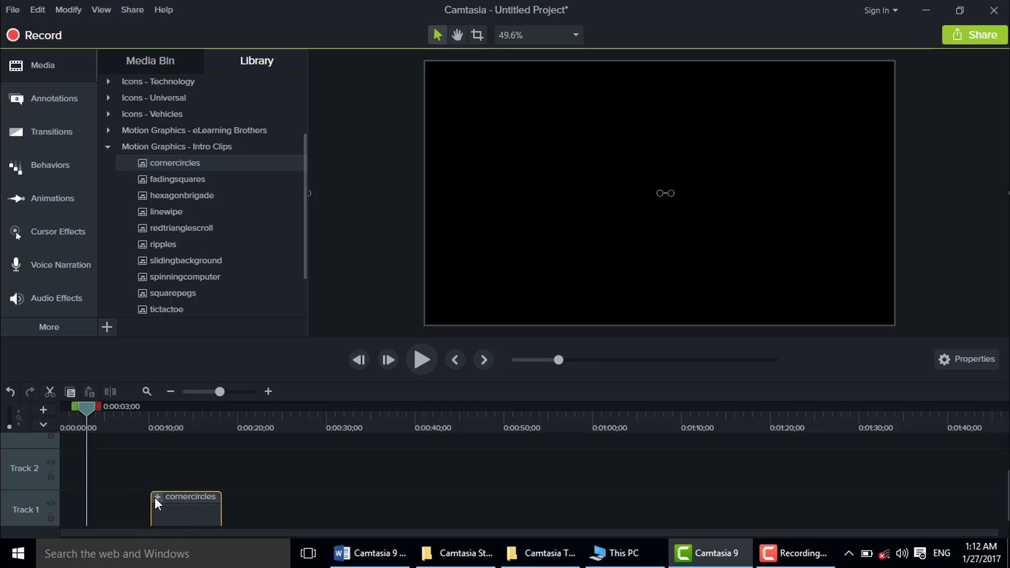
Expand the cornercircles group in an enlarged timeline area and show its frame at 0:00:16;00.
{"action": "left_click", "coordinate": [157, 497]}
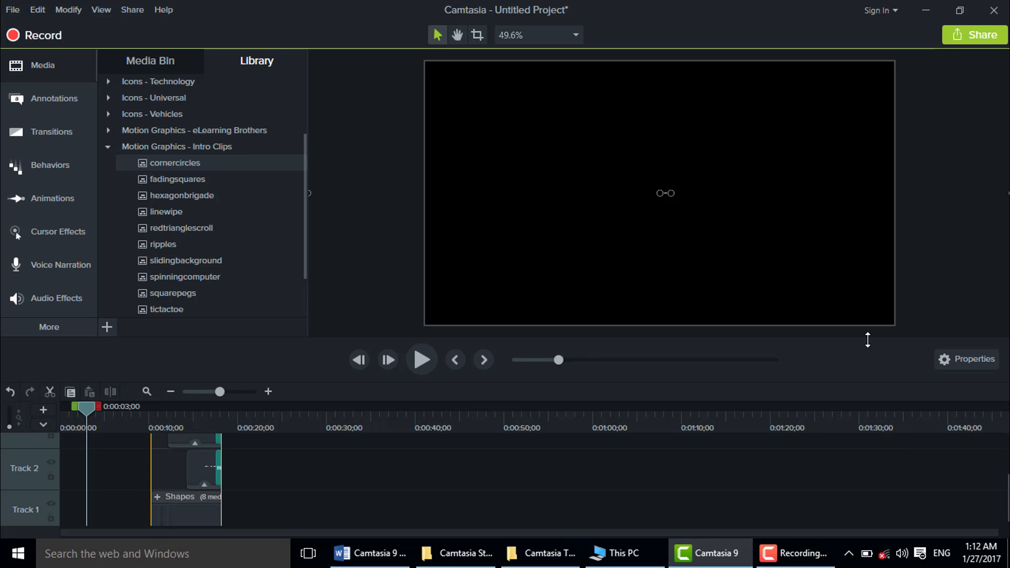
{"action": "left_click_drag", "start_coordinate": [866, 340], "coordinate": [854, 197]}
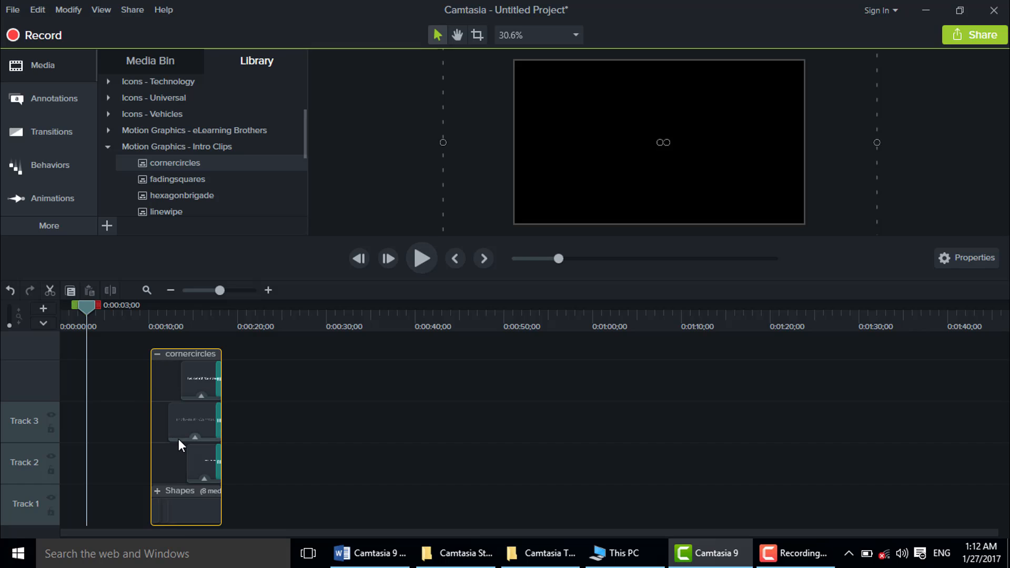
{"action": "left_click_drag", "start_coordinate": [204, 314], "coordinate": [202, 314]}
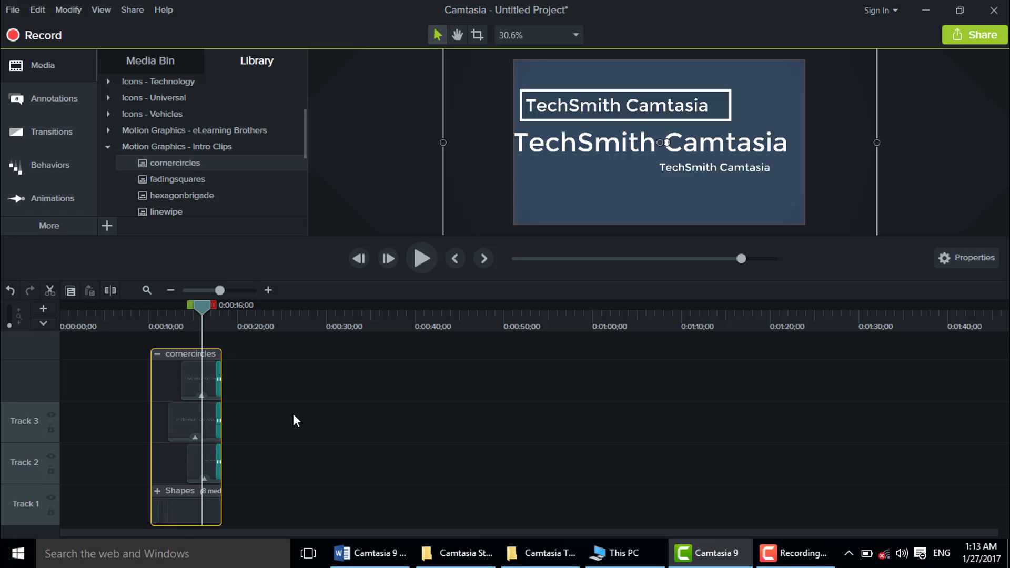
Examine the cornercircles group's three text layers and its Shapes group, viewing the shape animation around 0:00:11;23.
{"action": "left_click", "coordinate": [204, 383]}
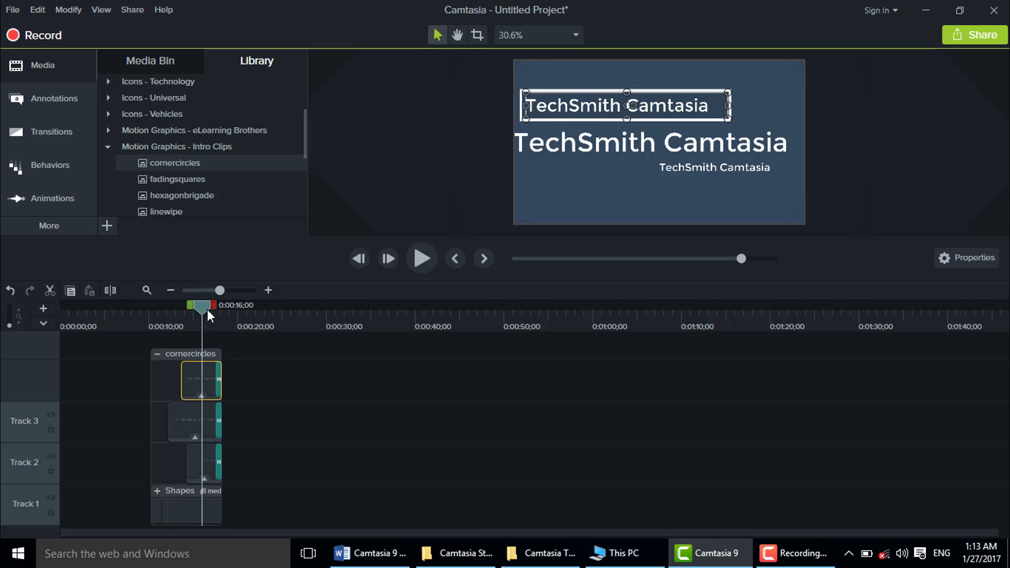
{"action": "left_click_drag", "start_coordinate": [207, 309], "coordinate": [220, 313]}
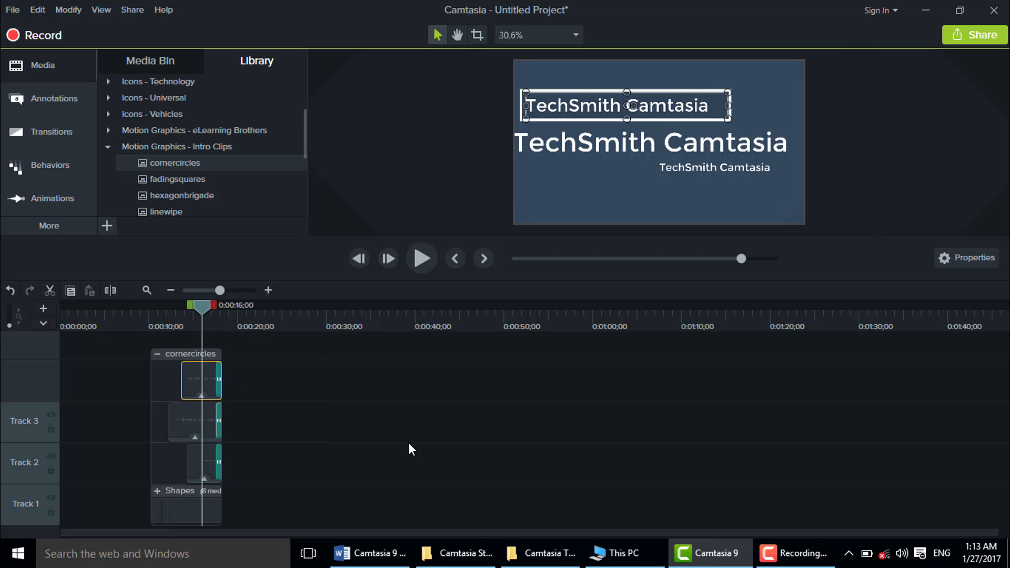
{"action": "left_click", "coordinate": [191, 425]}
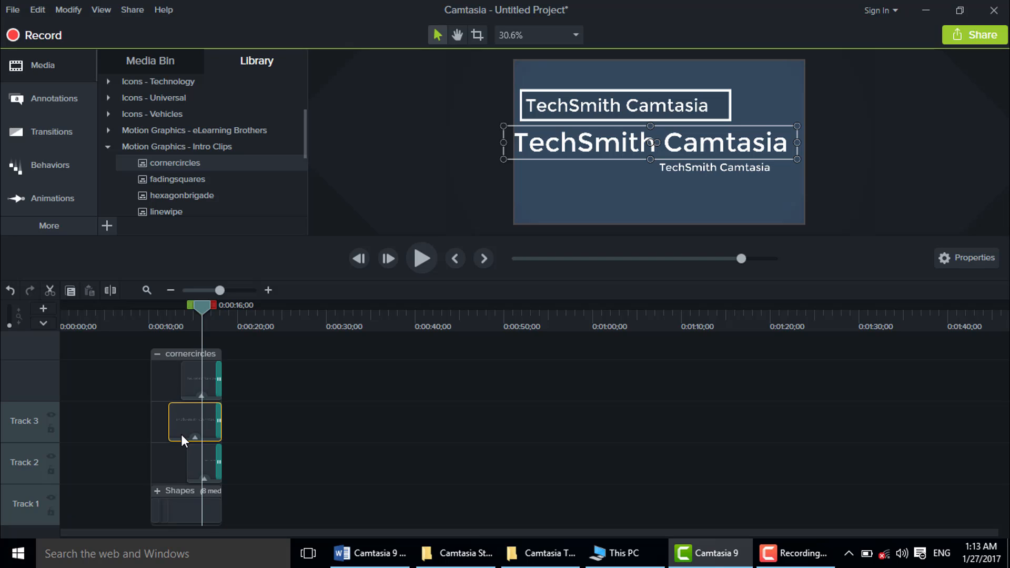
{"action": "left_click", "coordinate": [205, 468]}
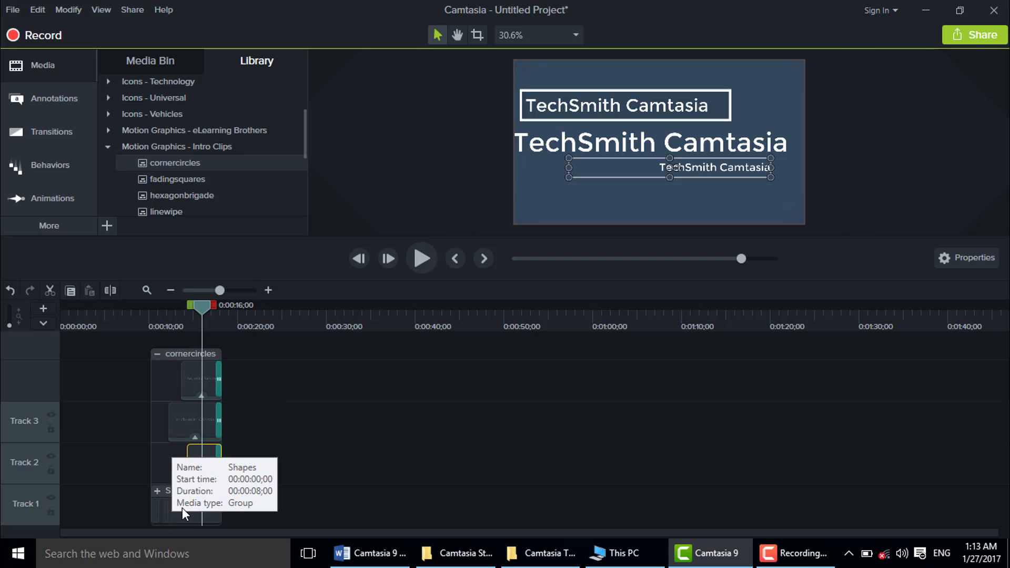
{"action": "left_click", "coordinate": [171, 521]}
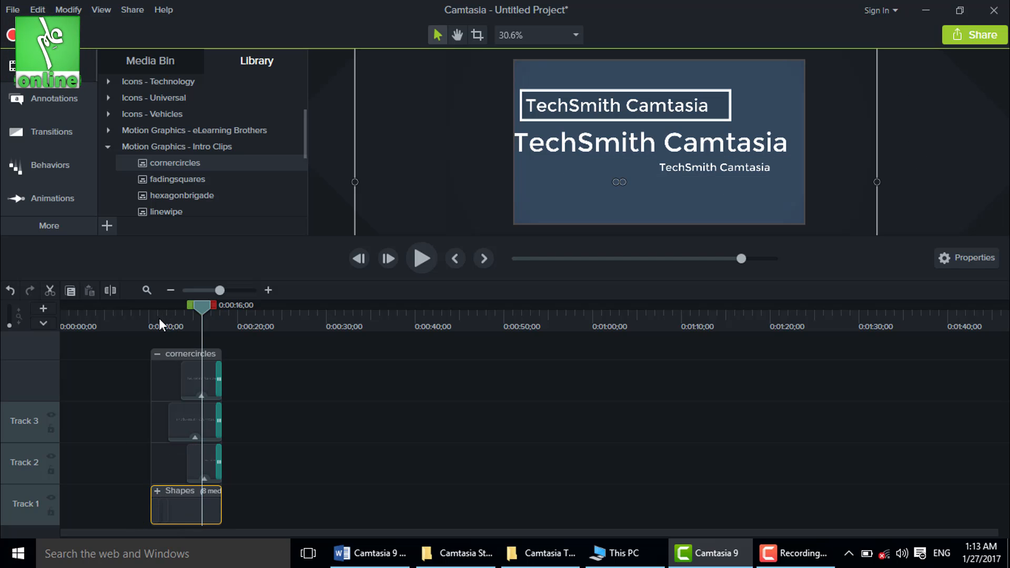
{"action": "mouse_move", "coordinate": [160, 319]}
{"action": "left_mouse_down"}
{"action": "mouse_move", "coordinate": [145, 325]}
{"action": "mouse_move", "coordinate": [165, 328]}
{"action": "left_mouse_up"}
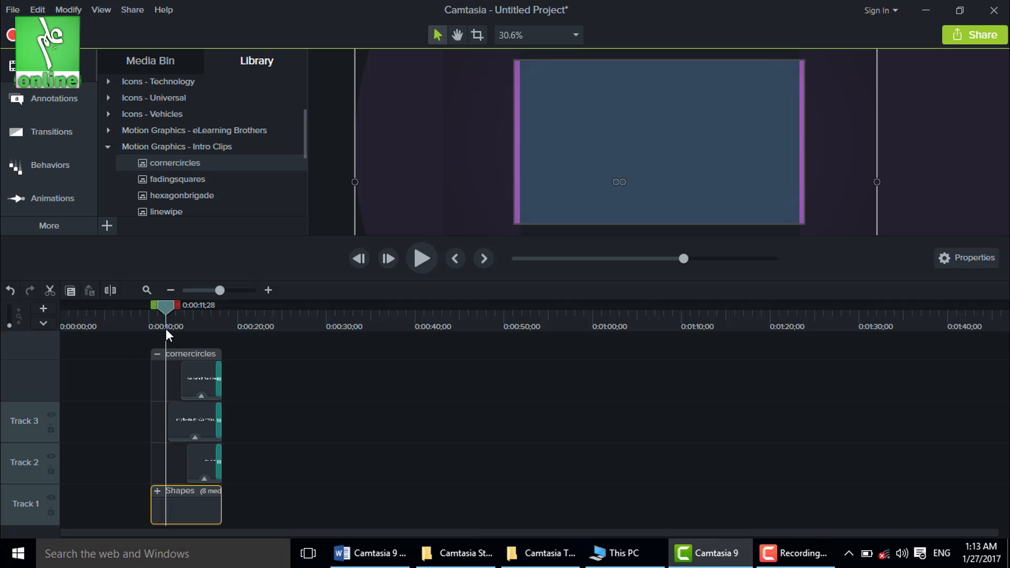
{"action": "left_click_drag", "start_coordinate": [166, 328], "coordinate": [165, 330]}
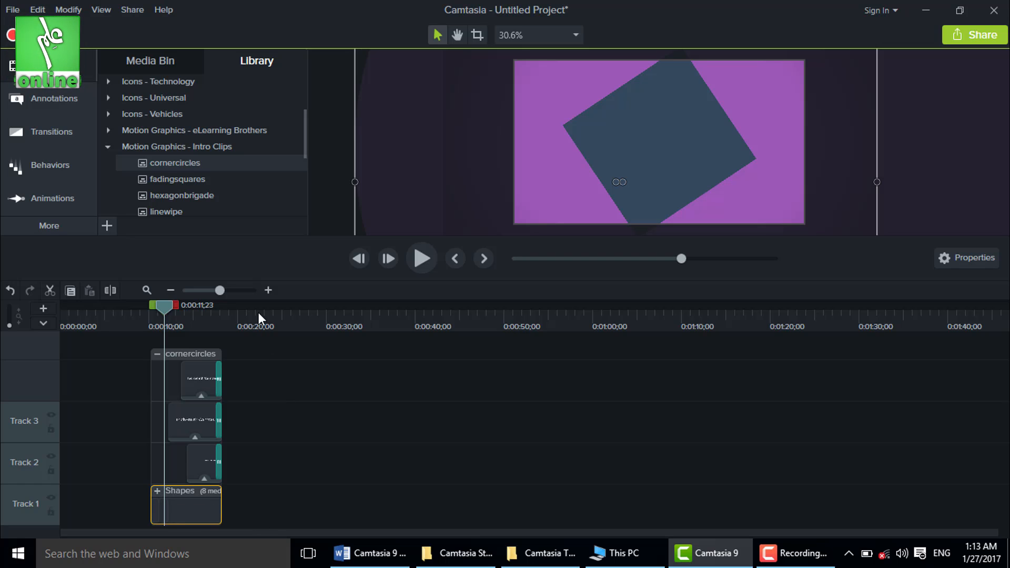
Expand the Shapes group and examine its individual shape animations from 0:00:10;11 to 0:00:11;06.
{"action": "left_click", "coordinate": [150, 488]}
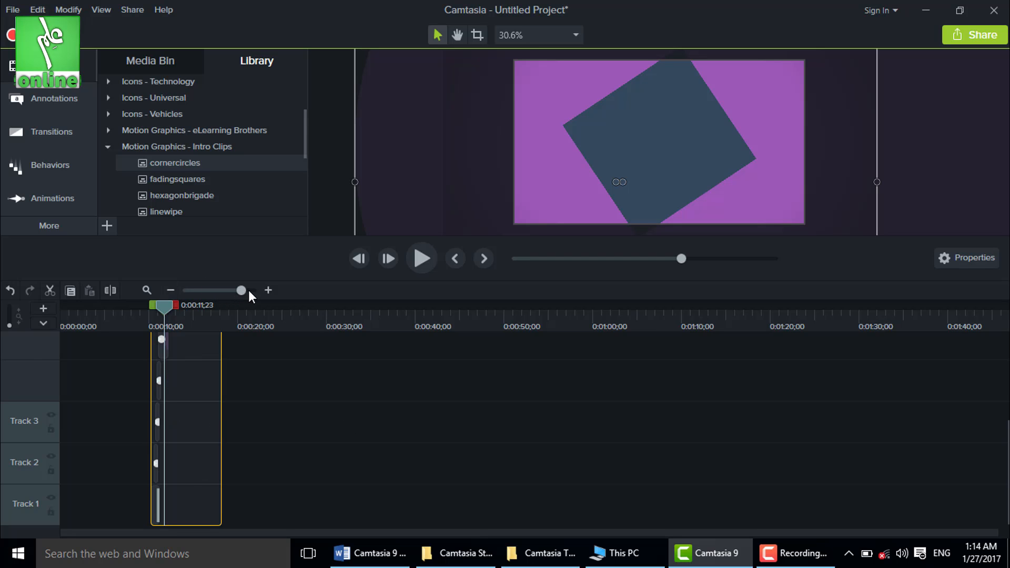
{"action": "mouse_move", "coordinate": [249, 291]}
{"action": "left_mouse_down"}
{"action": "mouse_move", "coordinate": [258, 290]}
{"action": "mouse_move", "coordinate": [232, 296]}
{"action": "mouse_move", "coordinate": [246, 296]}
{"action": "left_mouse_up"}
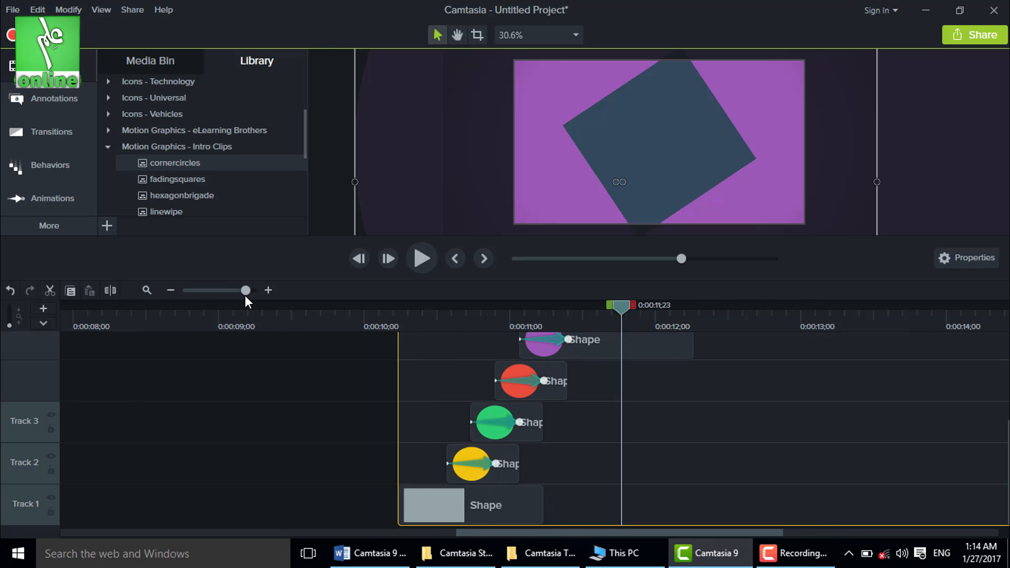
{"action": "left_click", "coordinate": [390, 320]}
{"action": "left_click", "coordinate": [417, 312]}
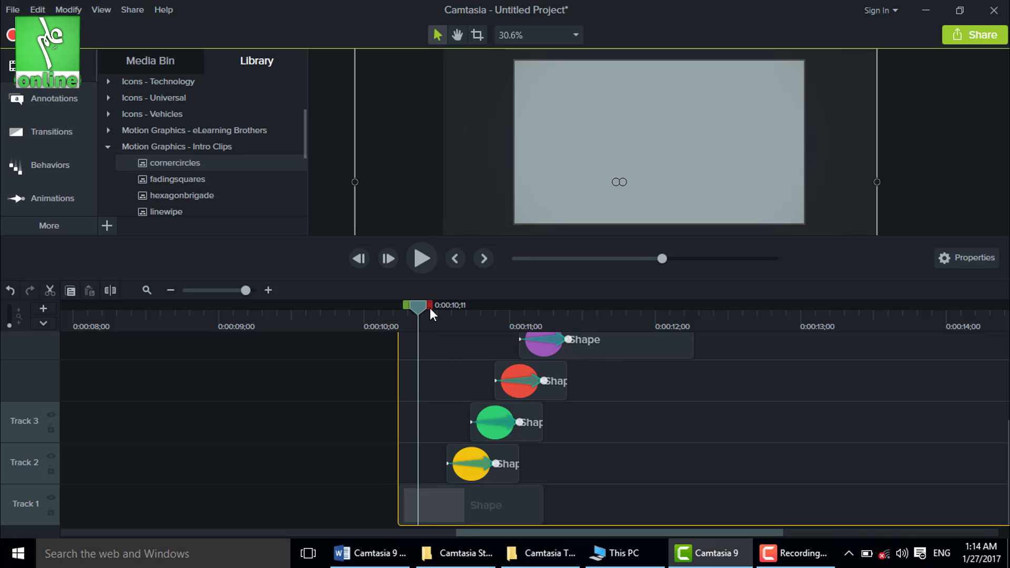
{"action": "left_click_drag", "start_coordinate": [431, 308], "coordinate": [488, 314]}
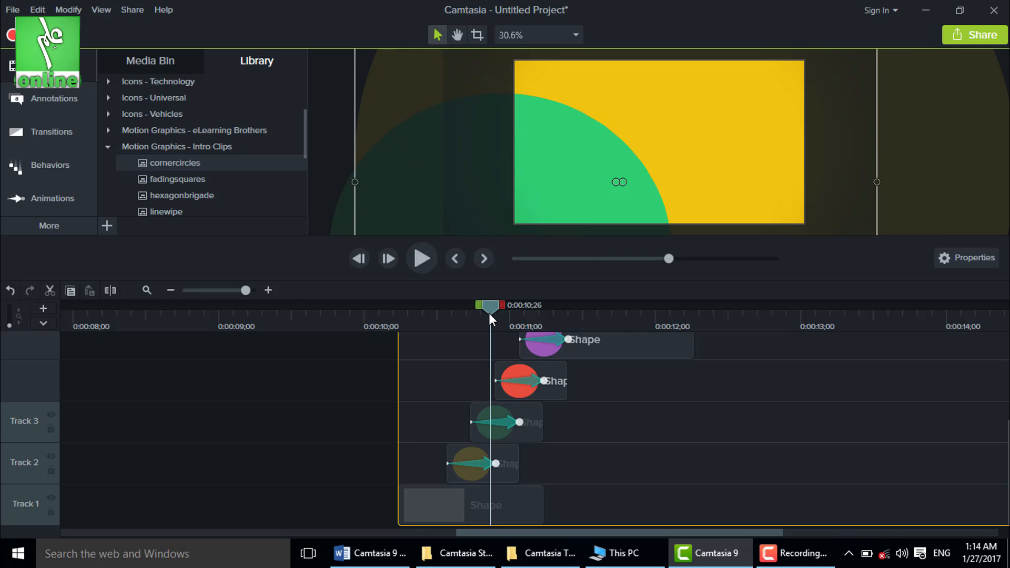
{"action": "left_click_drag", "start_coordinate": [491, 314], "coordinate": [539, 314]}
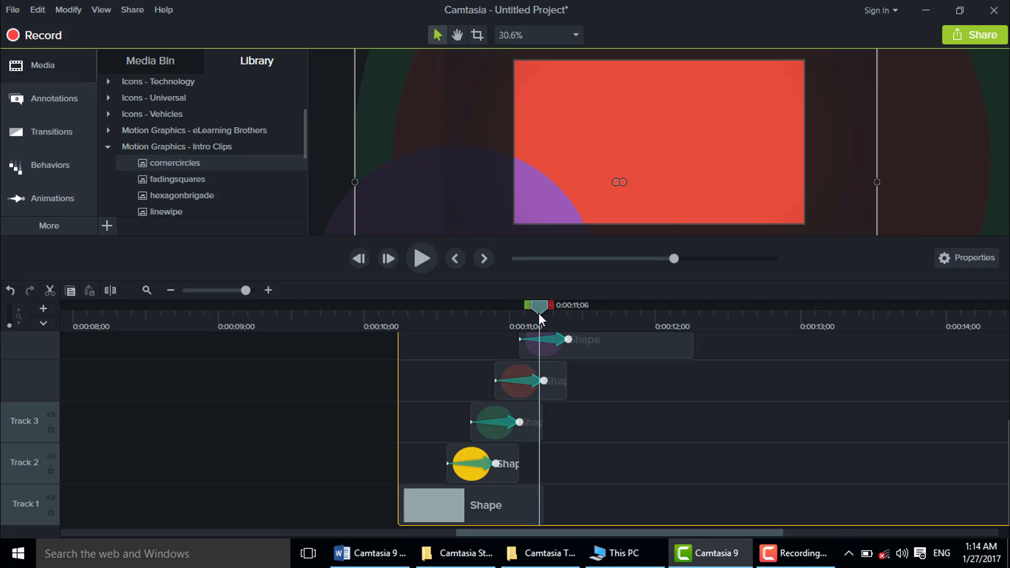
Examine the diamond Shape layer's animation in the Shapes group from 0:00:11;20 to 0:00:12;13.
{"action": "scroll", "coordinate": [1007, 400], "scroll_direction": "up", "scroll_amount": 3}
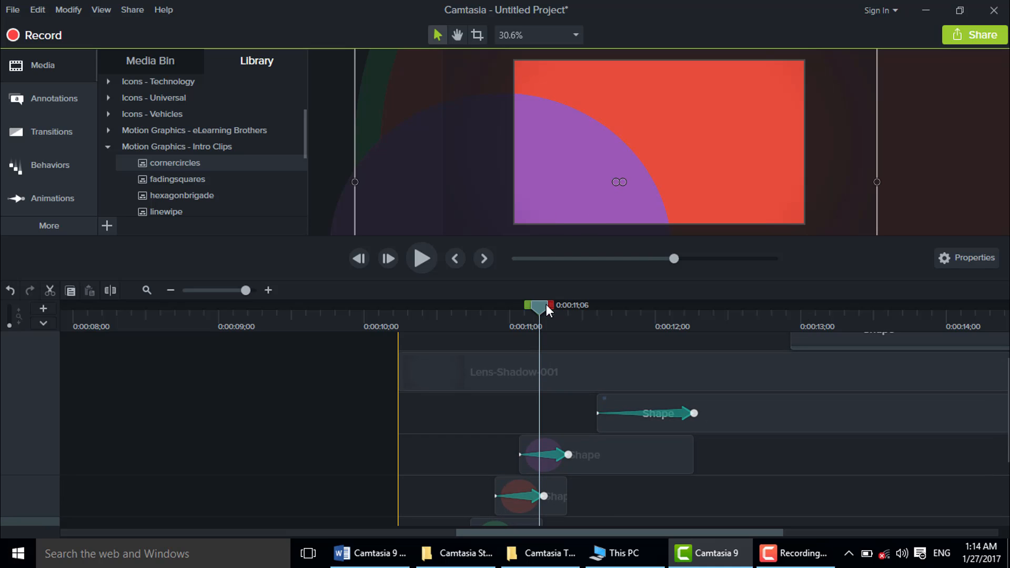
{"action": "left_click_drag", "start_coordinate": [551, 312], "coordinate": [611, 312]}
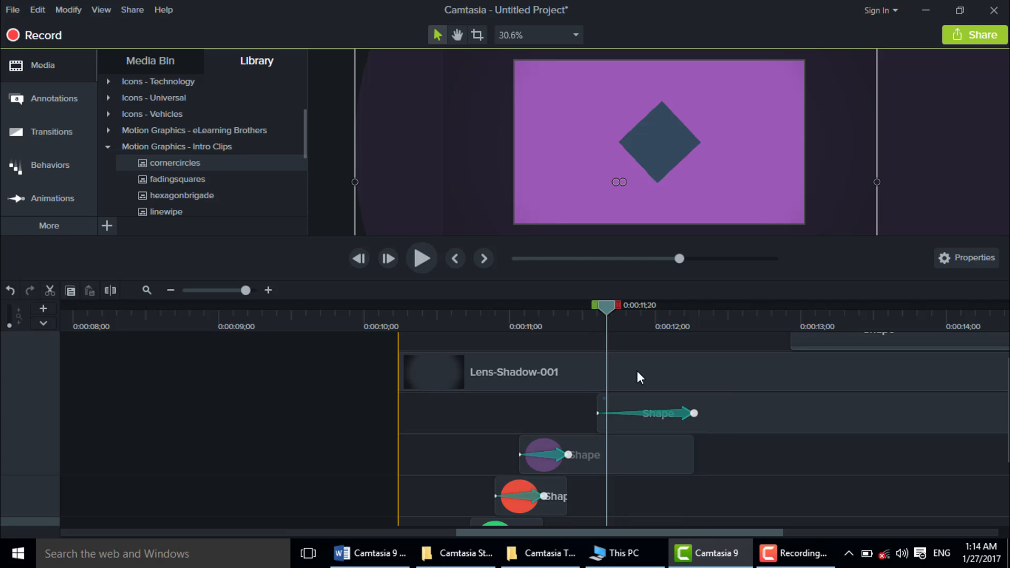
{"action": "left_click", "coordinate": [750, 409]}
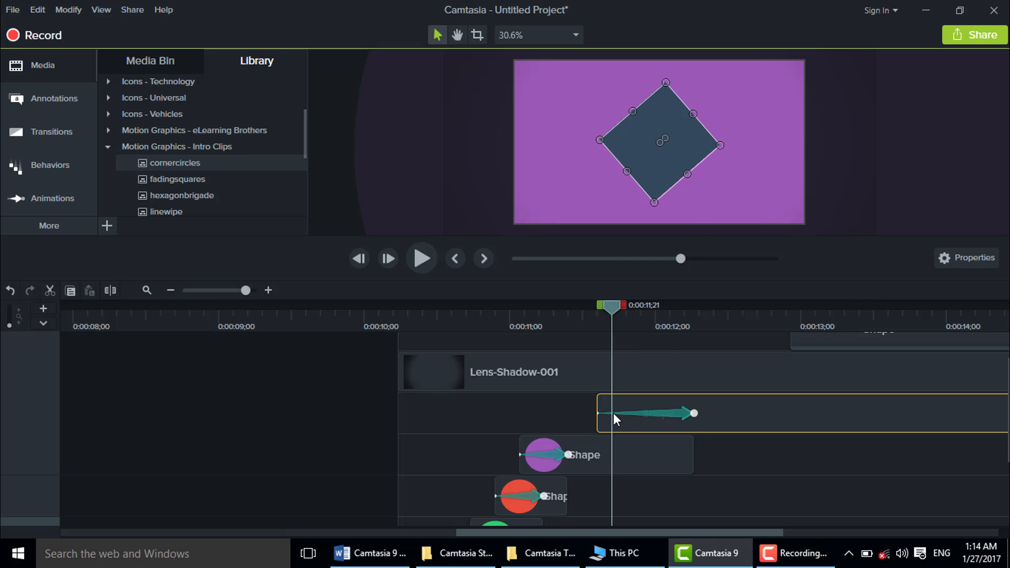
{"action": "left_click_drag", "start_coordinate": [608, 308], "coordinate": [719, 331]}
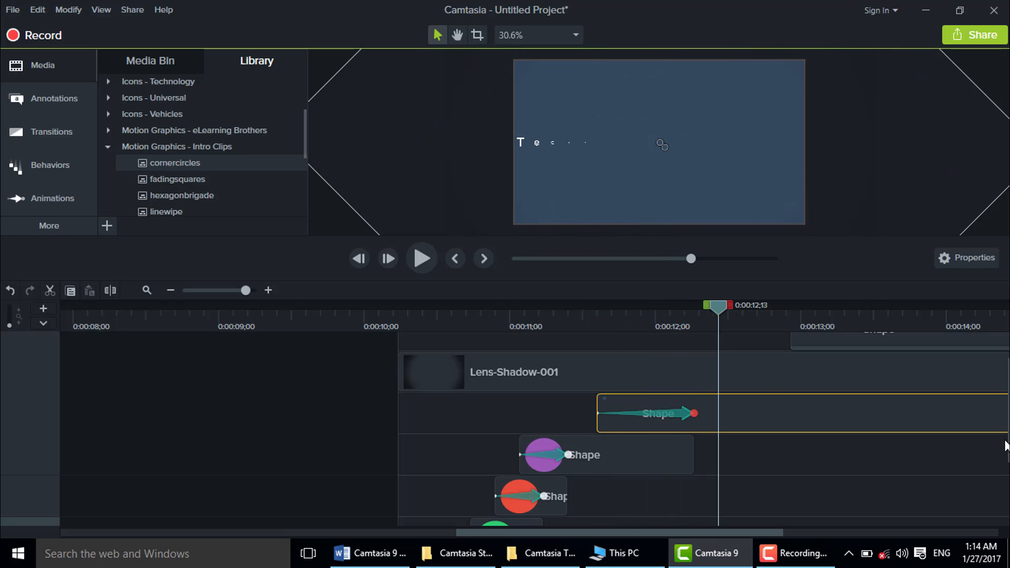
Collapse the Shapes group and view the large middle text layer's animation up to 0:00:13;20.
{"action": "scroll", "coordinate": [1006, 437], "scroll_direction": "up", "scroll_amount": 2}
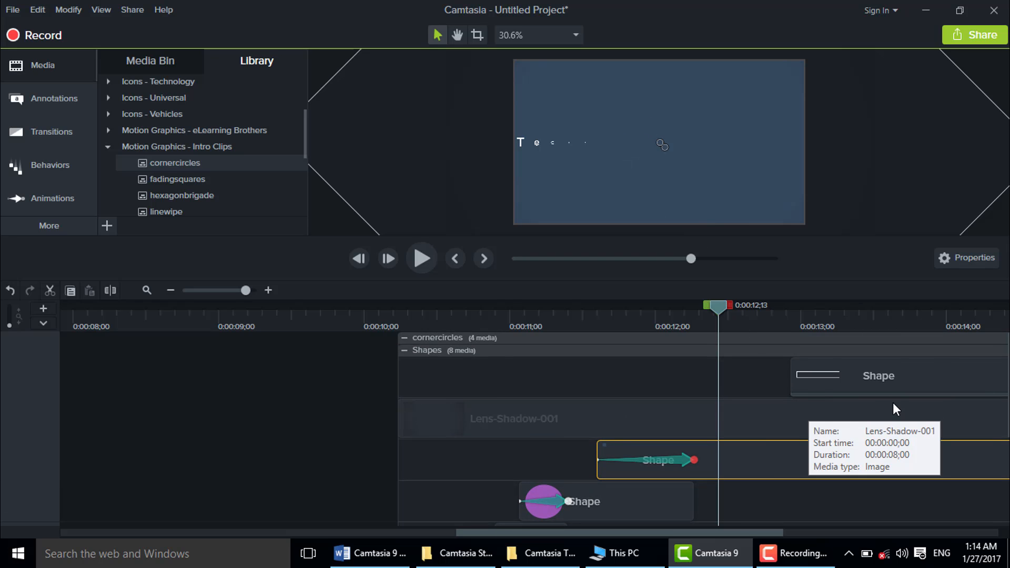
{"action": "left_click", "coordinate": [405, 351]}
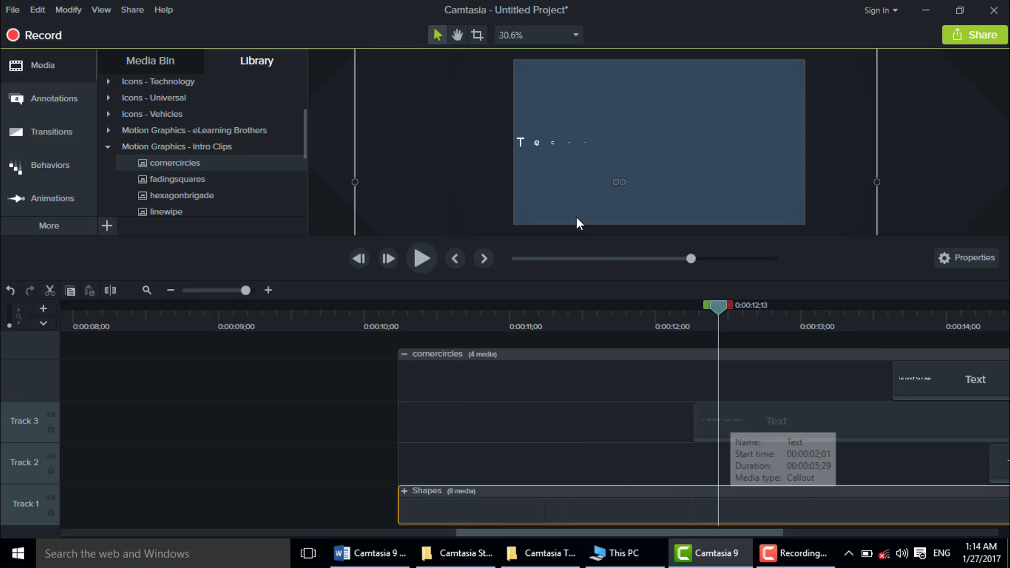
{"action": "left_click", "coordinate": [520, 141]}
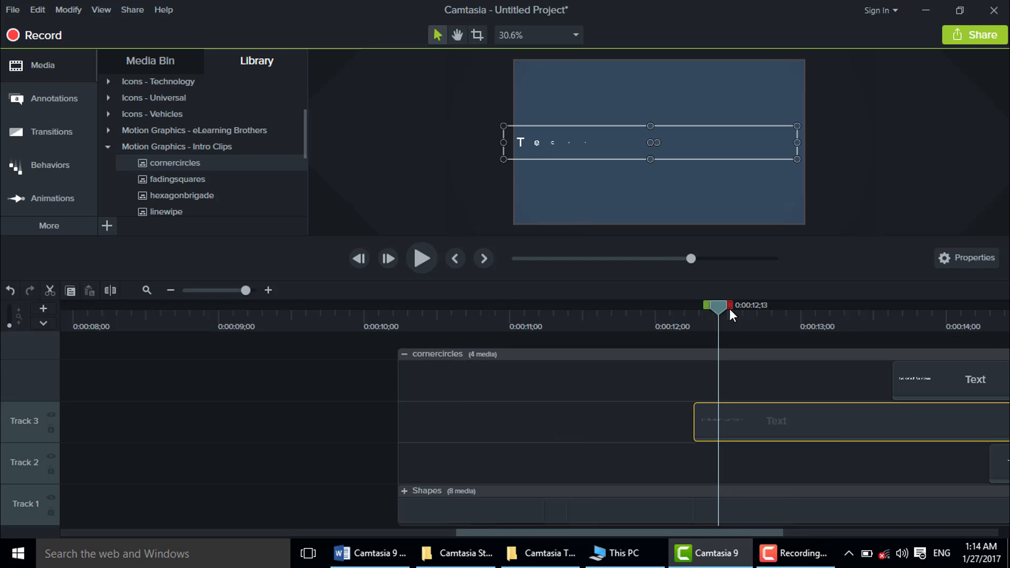
{"action": "left_click_drag", "start_coordinate": [730, 311], "coordinate": [898, 316]}
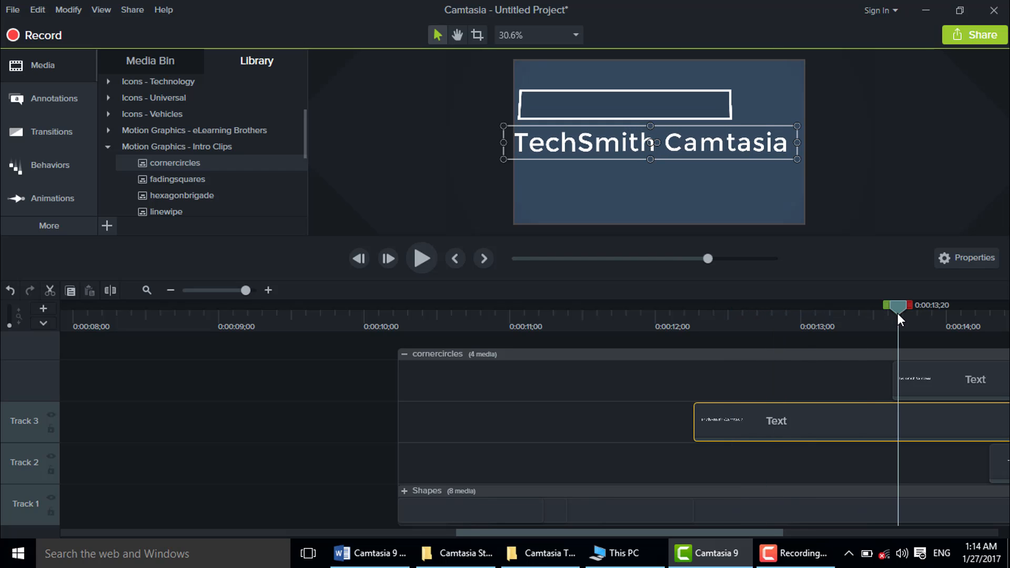
Collapse the cornercircles group and move it to the start of Track 2.
{"action": "left_click", "coordinate": [170, 291]}
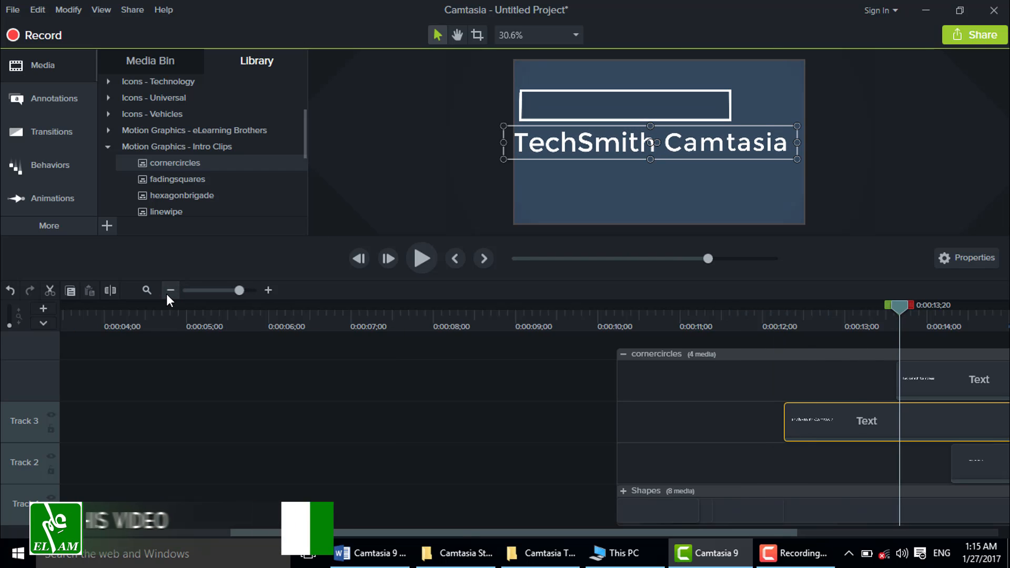
{"action": "left_click", "coordinate": [168, 294]}
{"action": "left_click", "coordinate": [167, 294]}
{"action": "left_click", "coordinate": [283, 355]}
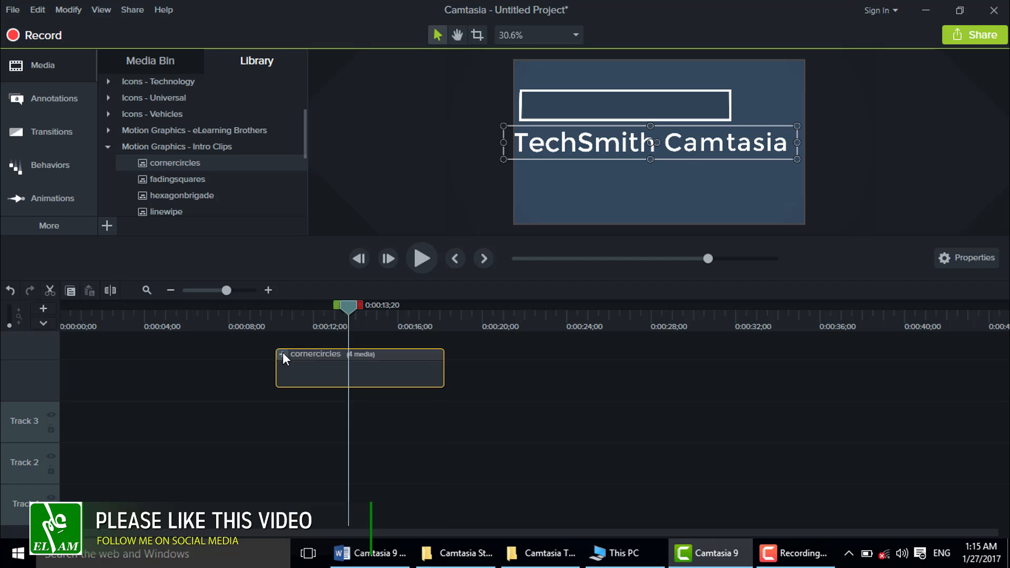
{"action": "left_click_drag", "start_coordinate": [282, 352], "coordinate": [79, 447]}
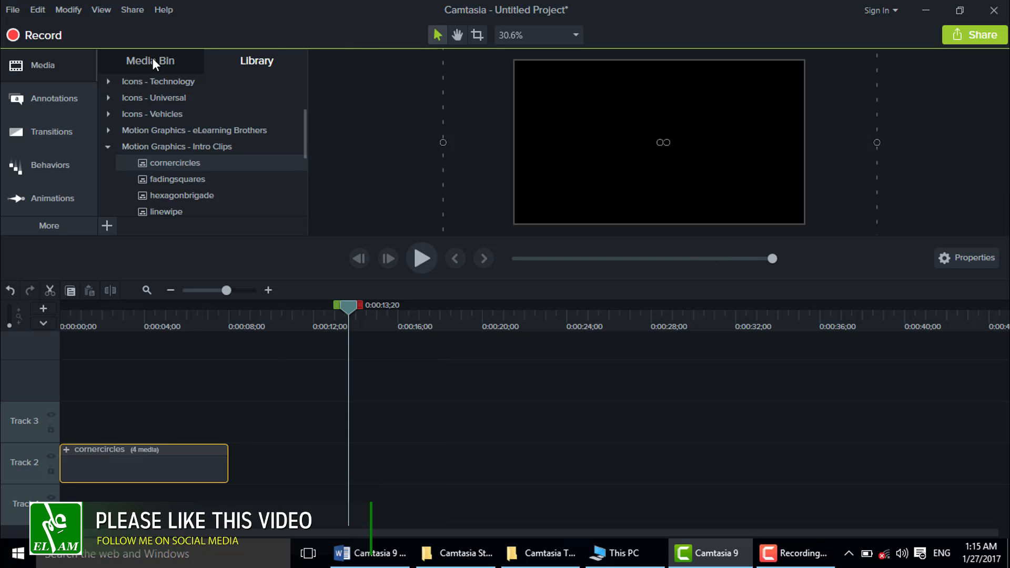
Shrink the timeline area to enlarge the library, and add the firefly music track to the start of Track 1.
{"action": "left_click", "coordinate": [107, 147]}
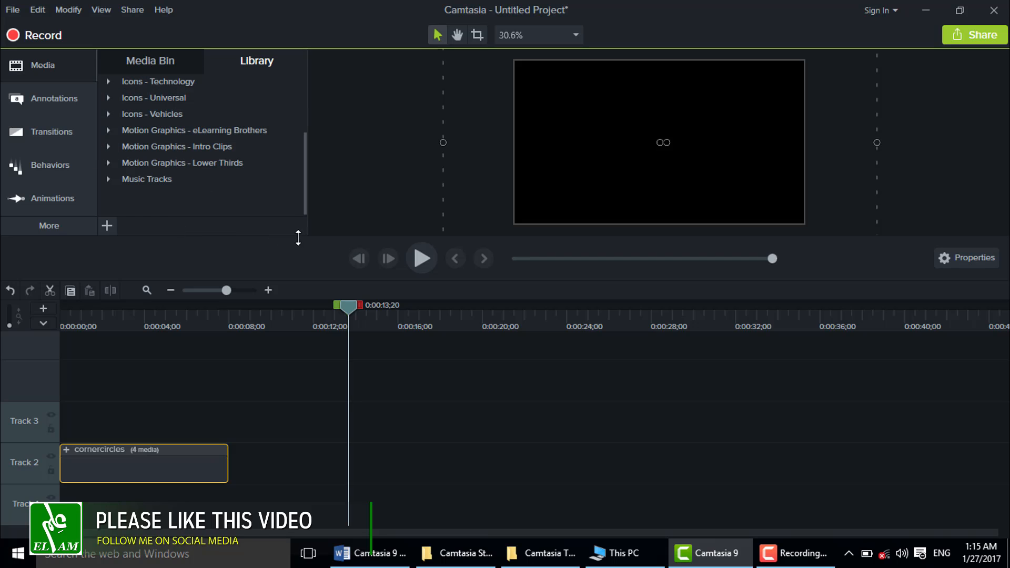
{"action": "left_click_drag", "start_coordinate": [298, 238], "coordinate": [288, 351]}
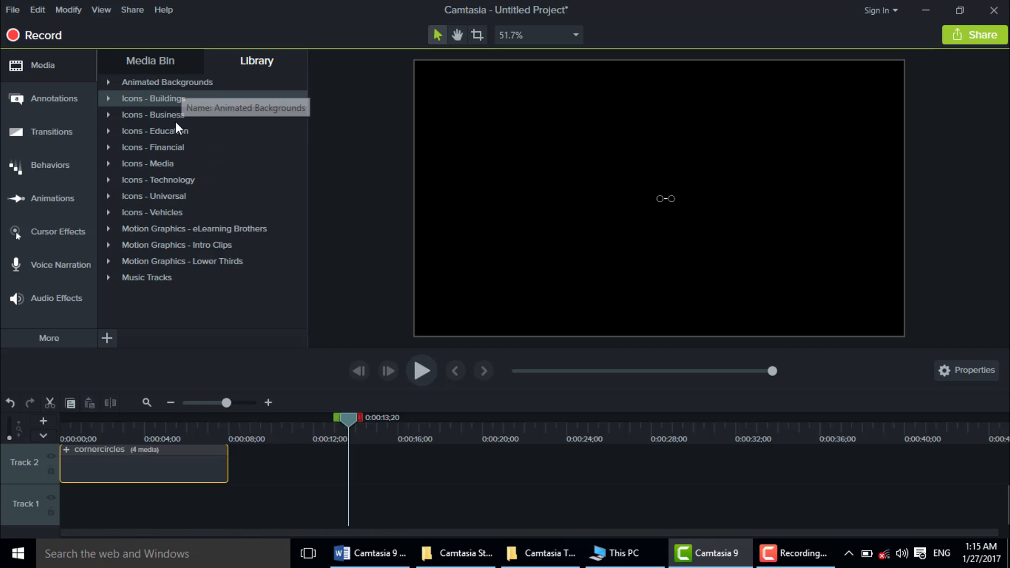
{"action": "left_click", "coordinate": [107, 277]}
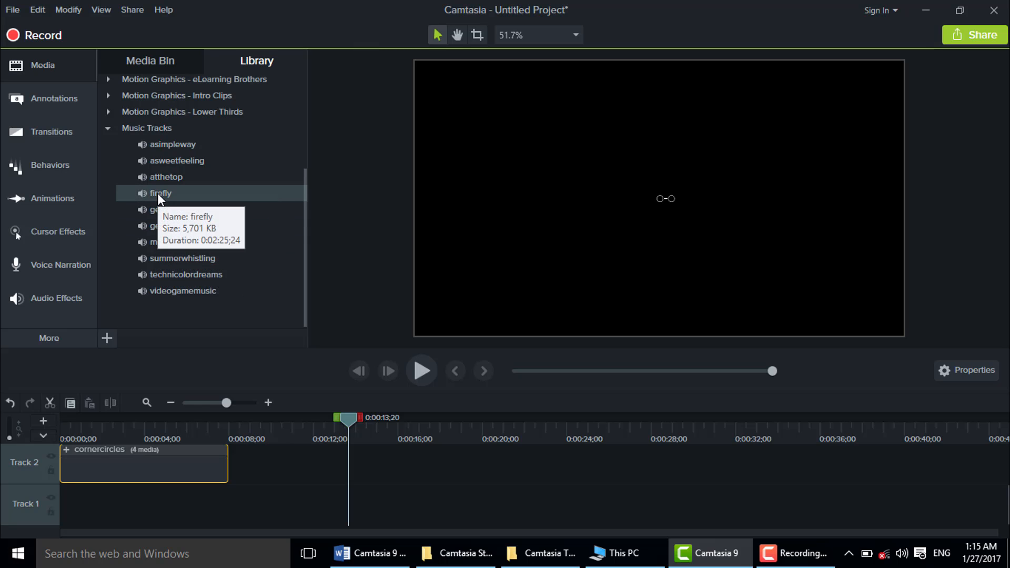
{"action": "left_click_drag", "start_coordinate": [157, 194], "coordinate": [55, 508]}
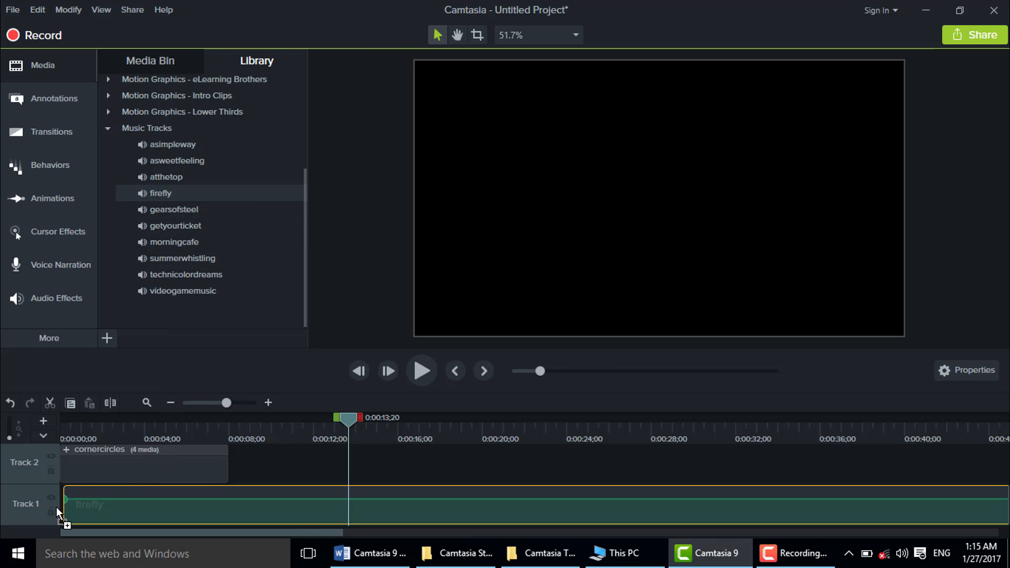
Split the firefly music at 0:00:08;02, where the cornercircles clip ends, and delete the part after the split.
{"action": "left_click", "coordinate": [227, 430]}
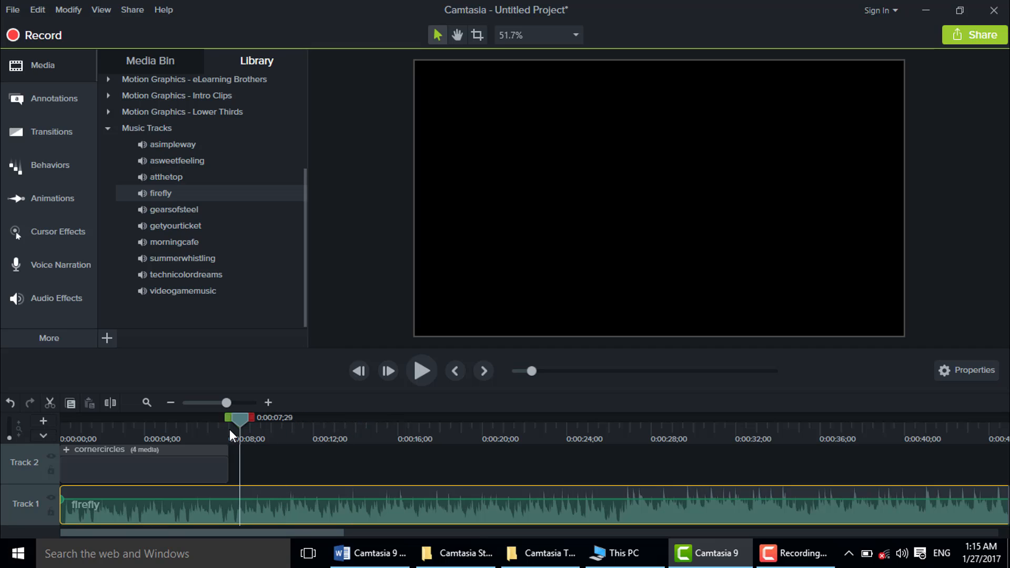
{"action": "left_click", "coordinate": [224, 429]}
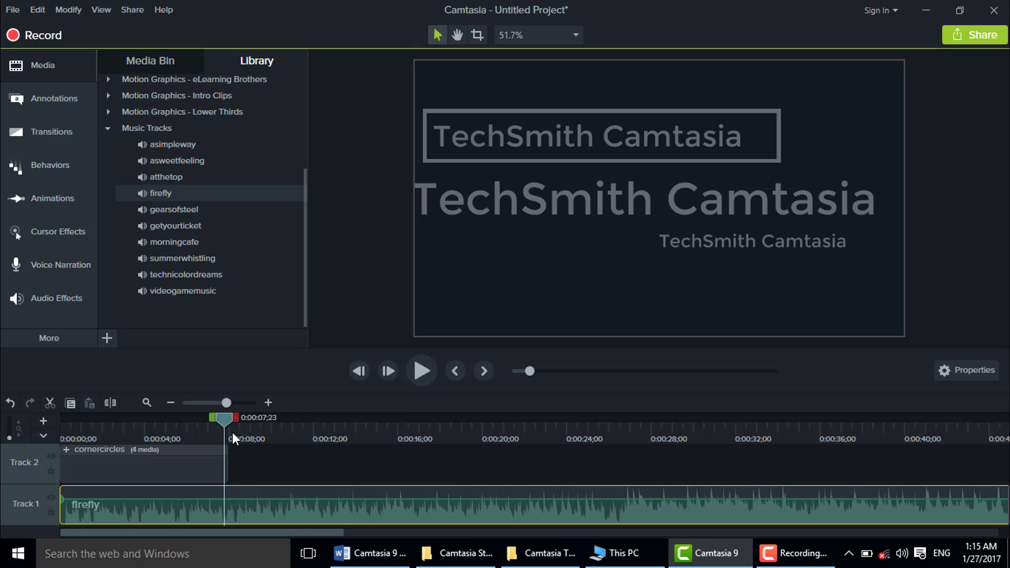
{"action": "left_click", "coordinate": [236, 433]}
{"action": "left_click", "coordinate": [231, 434]}
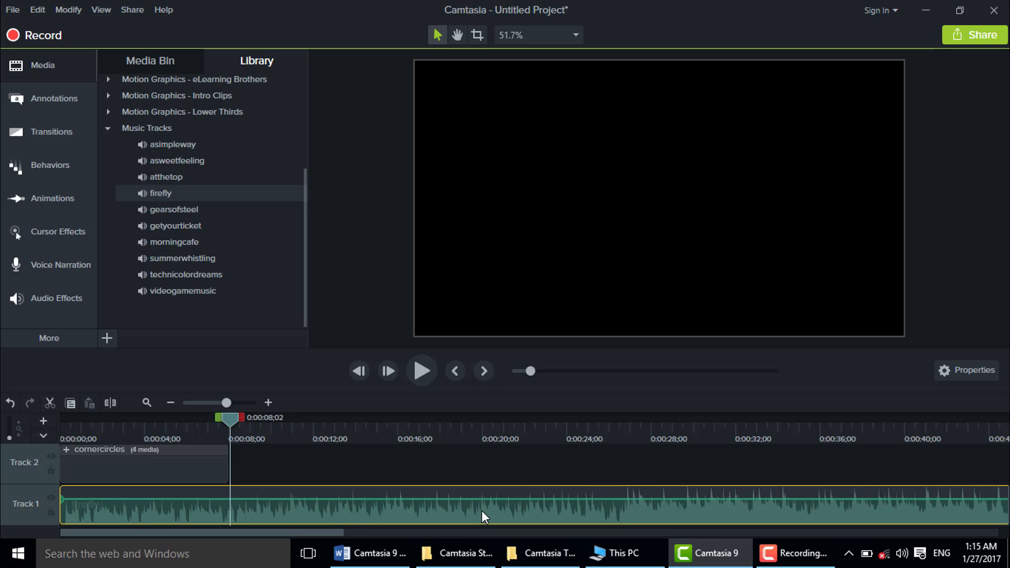
{"action": "left_click", "coordinate": [519, 469]}
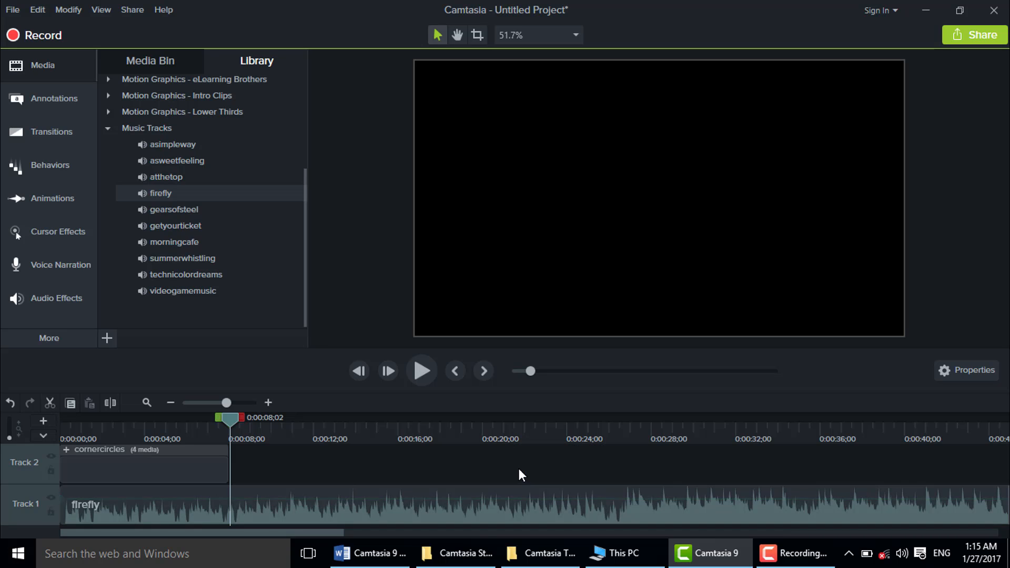
{"action": "key", "text": "s"}
{"action": "left_click", "coordinate": [507, 503]}
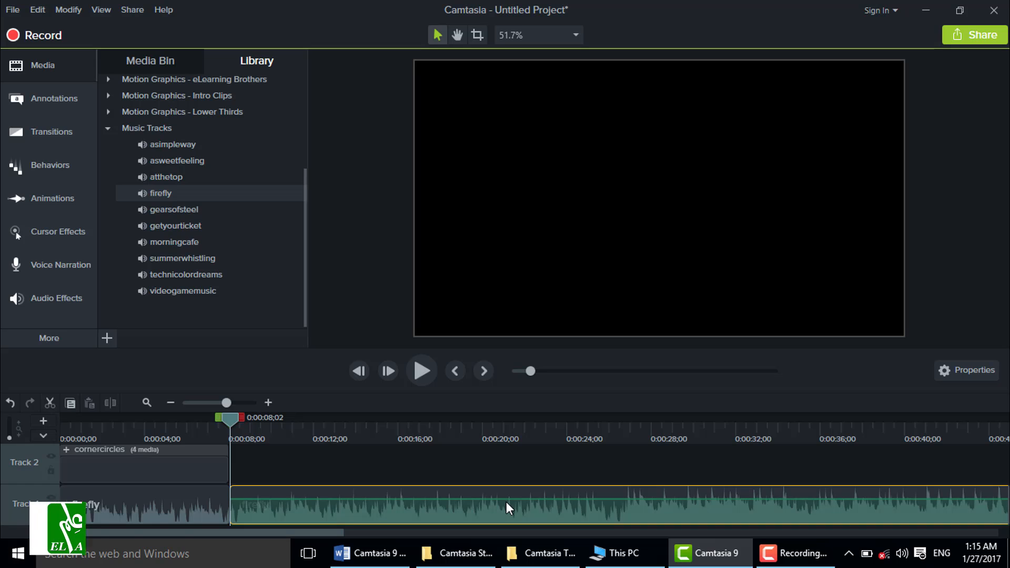
{"action": "key", "text": "Delete"}
Expand the cornercircles group, select its large middle text layer and show the frame at 0:00:05;14.
{"action": "left_click_drag", "start_coordinate": [228, 420], "coordinate": [161, 430]}
{"action": "left_click", "coordinate": [150, 466]}
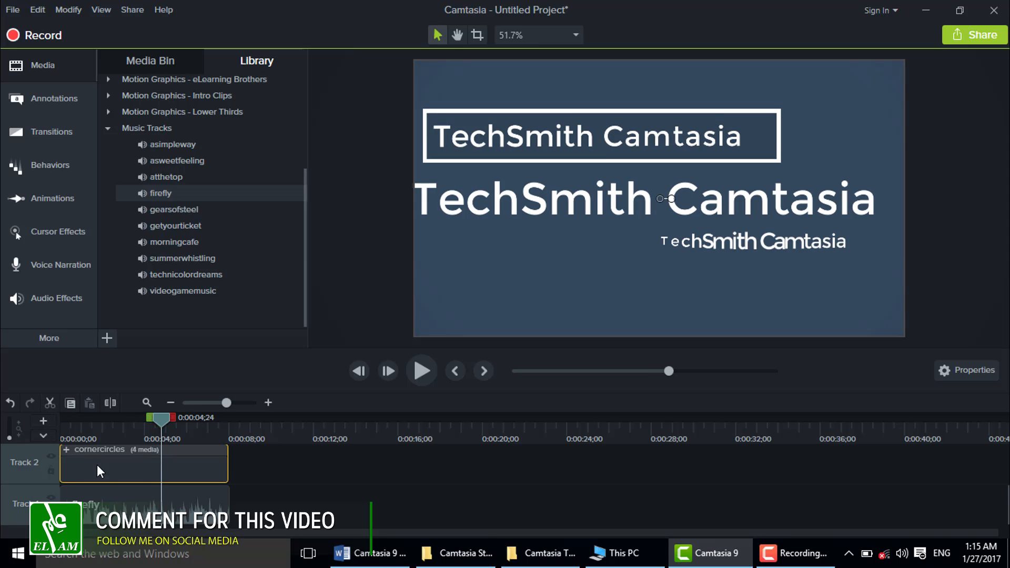
{"action": "left_click", "coordinate": [62, 442]}
{"action": "left_click", "coordinate": [66, 450]}
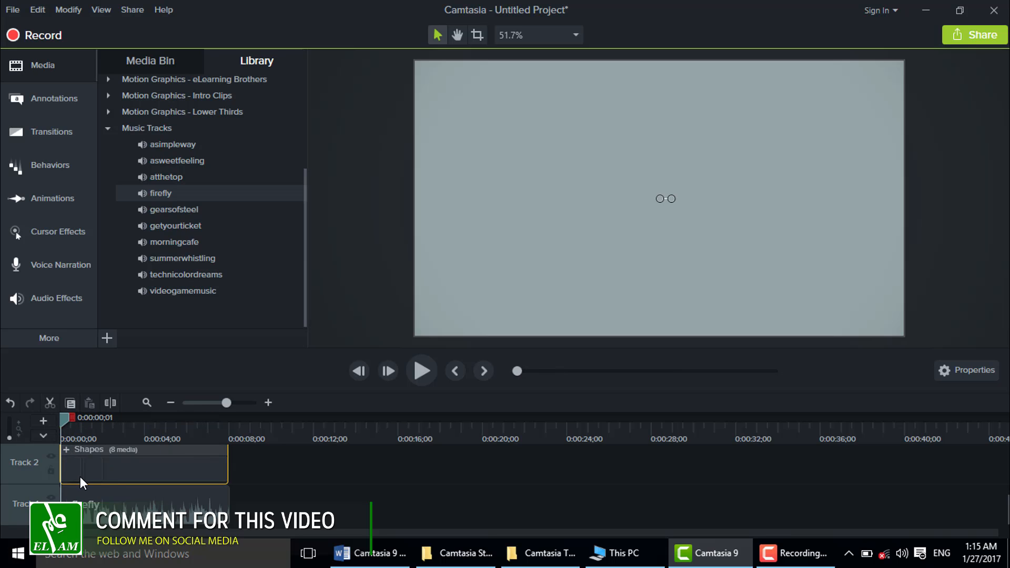
{"action": "scroll", "coordinate": [91, 487], "scroll_direction": "down", "scroll_amount": 2}
{"action": "left_click", "coordinate": [174, 460]}
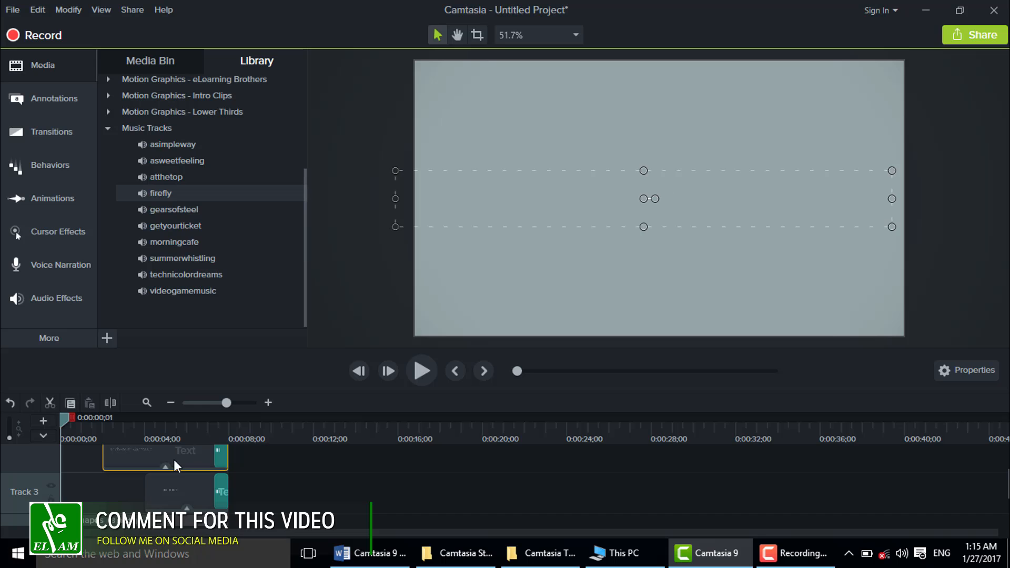
{"action": "left_click", "coordinate": [179, 428]}
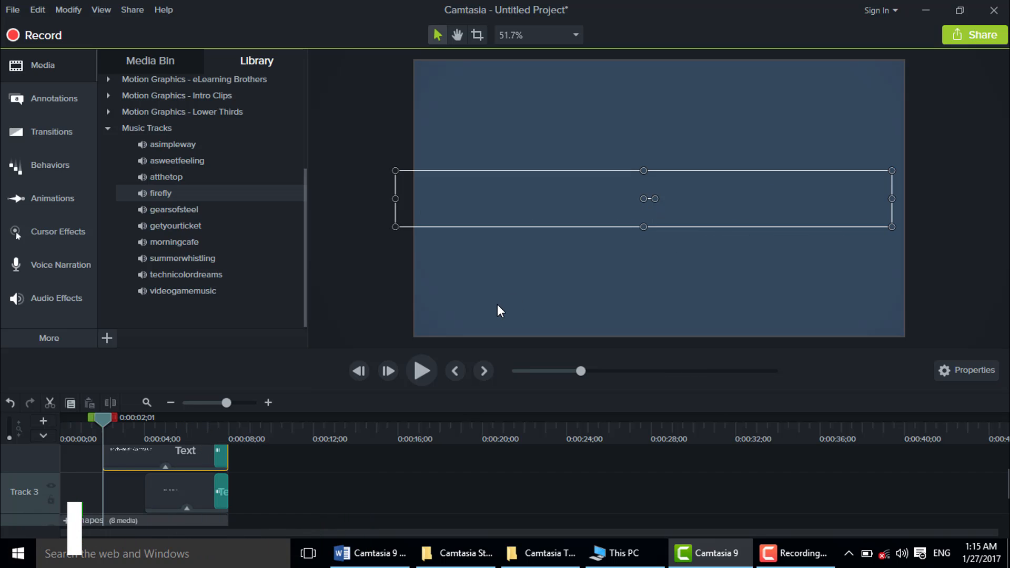
{"action": "left_click", "coordinate": [176, 429]}
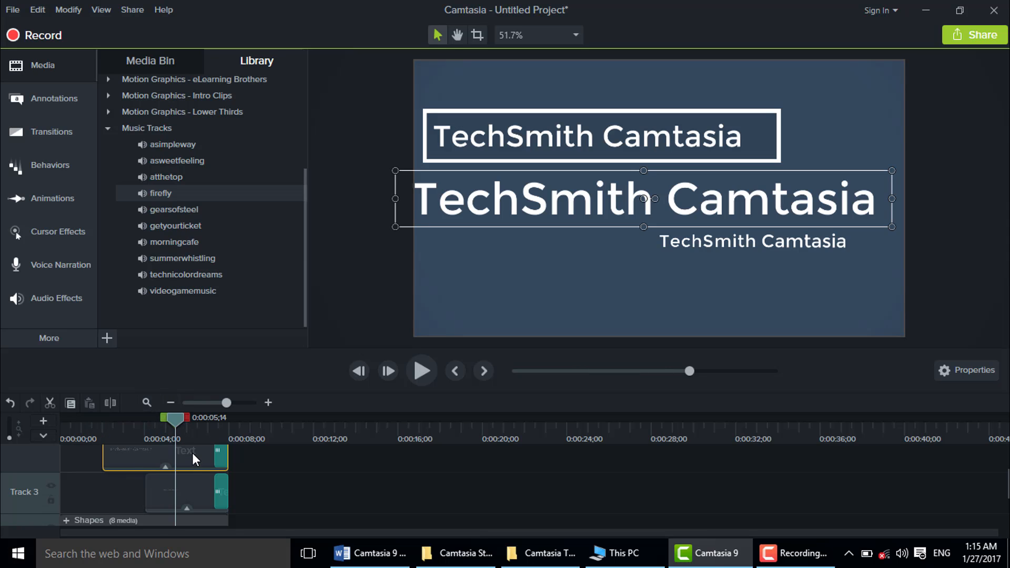
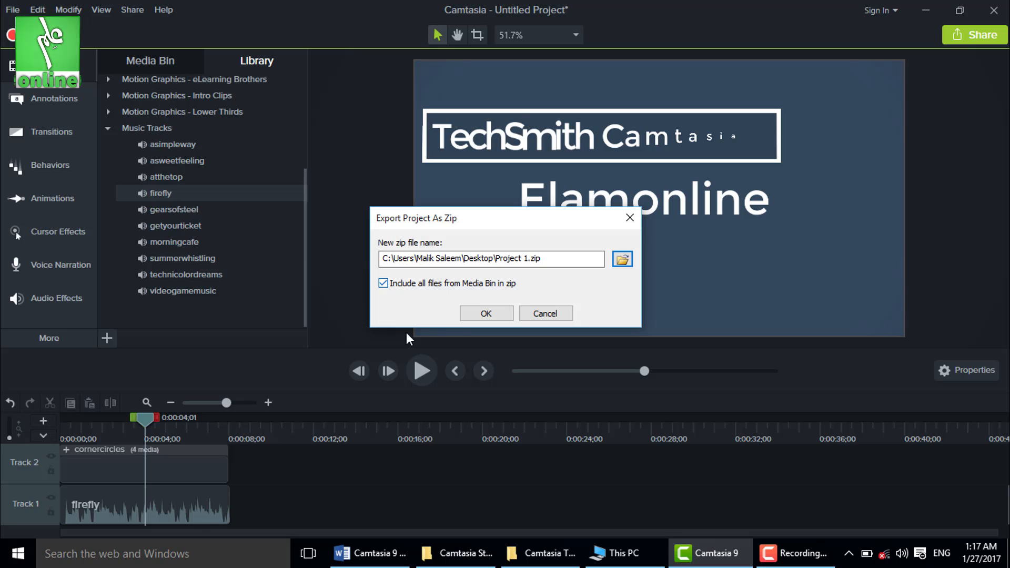
Export the project to the desktop as Project 1.zip with all Media Bin files, and review the Media Bin and the frame at 0:00:03;18.
{"action": "left_click", "coordinate": [486, 314]}
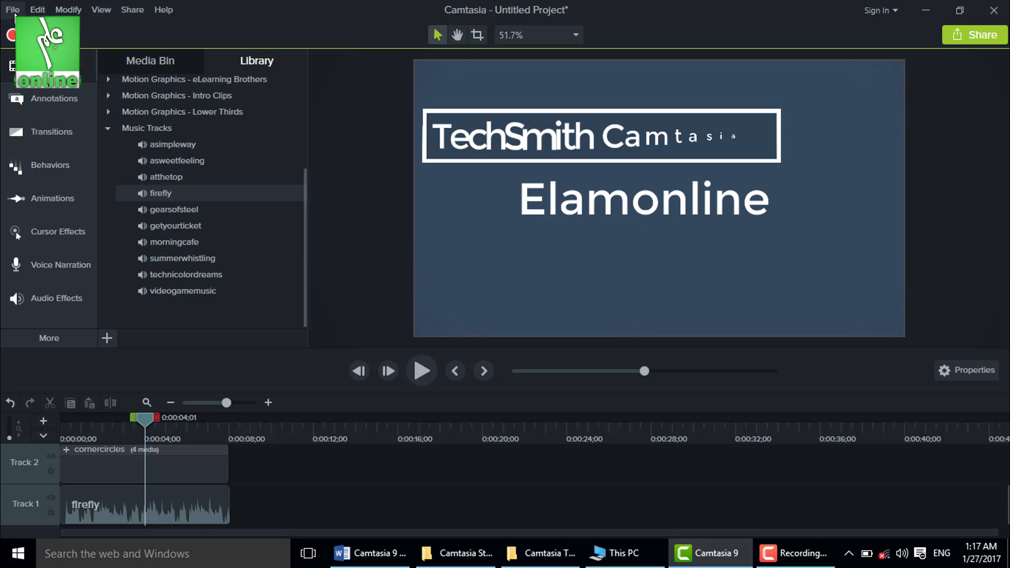
{"action": "left_click", "coordinate": [161, 62]}
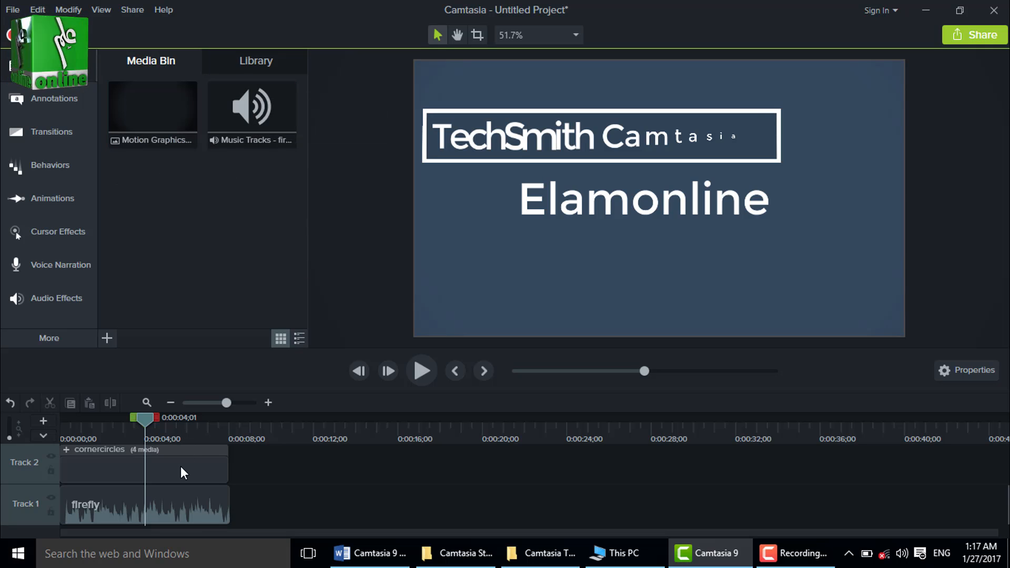
{"action": "left_click", "coordinate": [153, 130]}
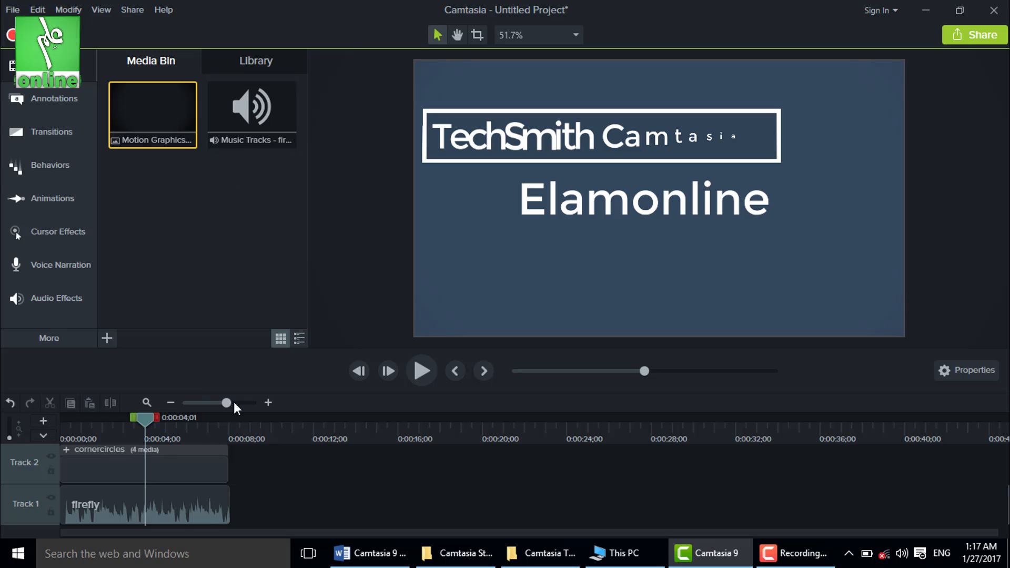
{"action": "left_click", "coordinate": [165, 430]}
{"action": "left_click", "coordinate": [136, 416]}
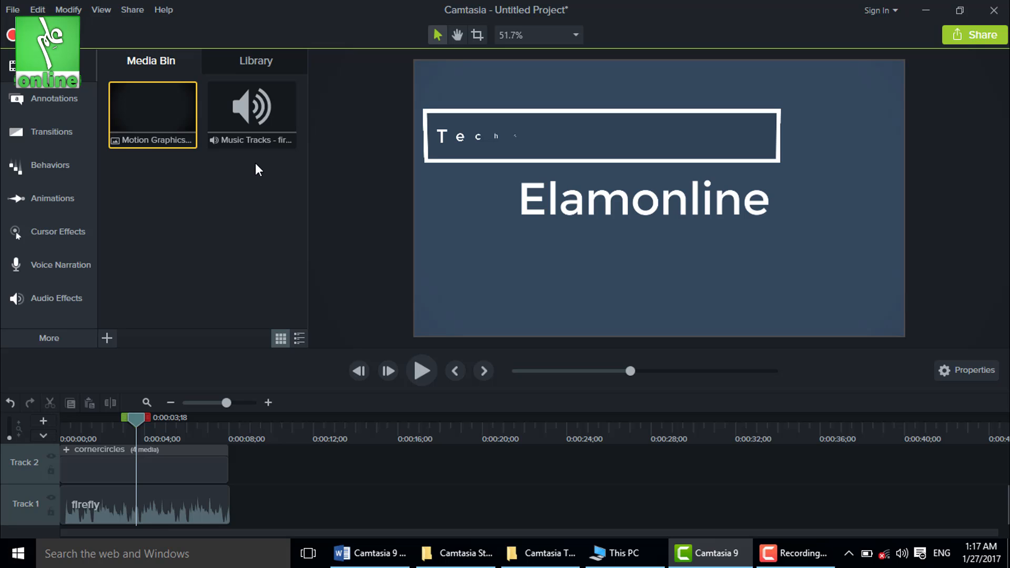
Start a new project without saving the changes to the current one.
{"action": "left_click", "coordinate": [13, 10]}
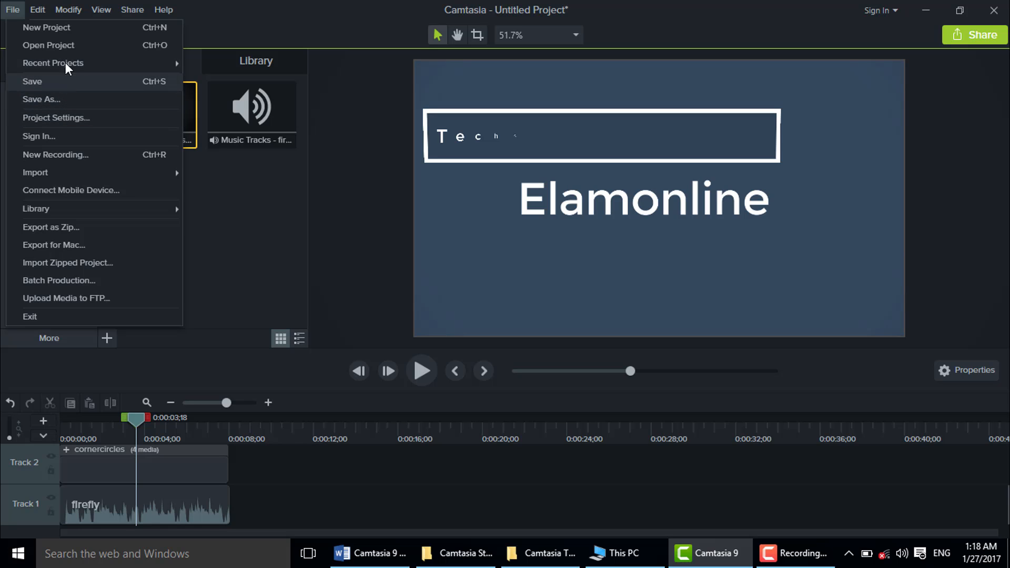
{"action": "left_click", "coordinate": [75, 30]}
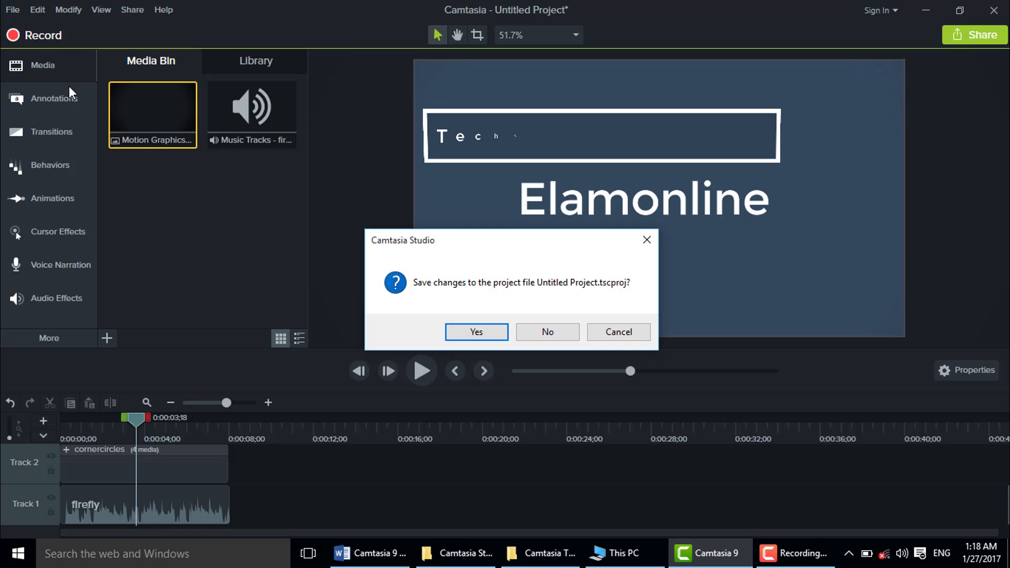
{"action": "left_click", "coordinate": [551, 332]}
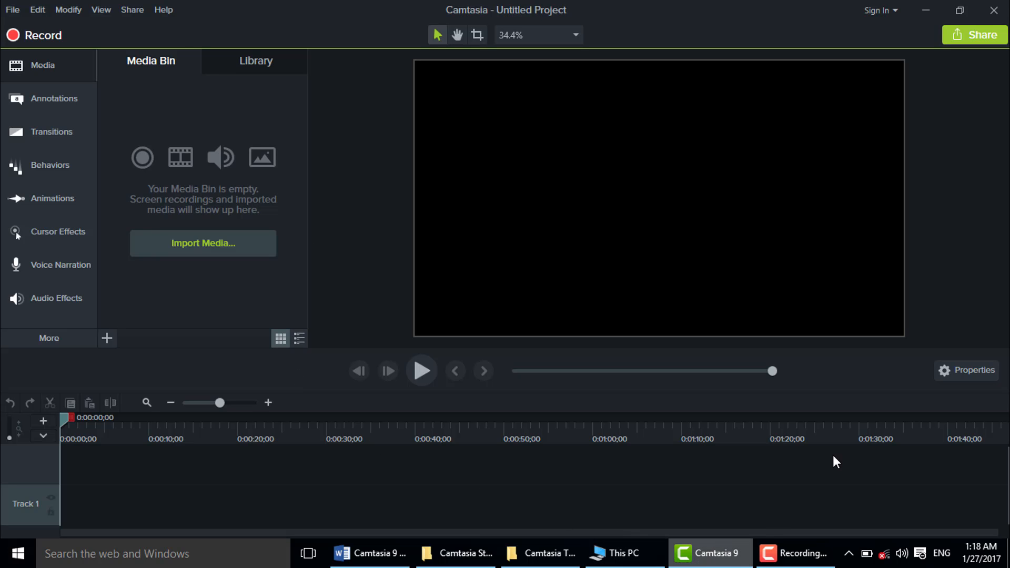
Switch to the Windows desktop and move the exported Project 1 zip file to an empty area away from the other icons.
{"action": "left_click", "coordinate": [710, 553]}
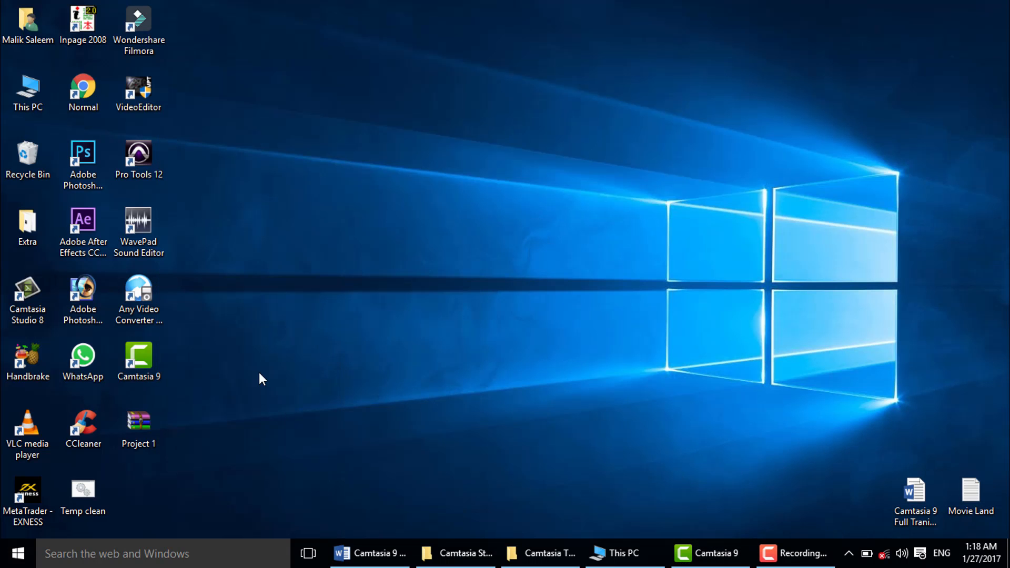
{"action": "left_click_drag", "start_coordinate": [140, 427], "coordinate": [537, 108]}
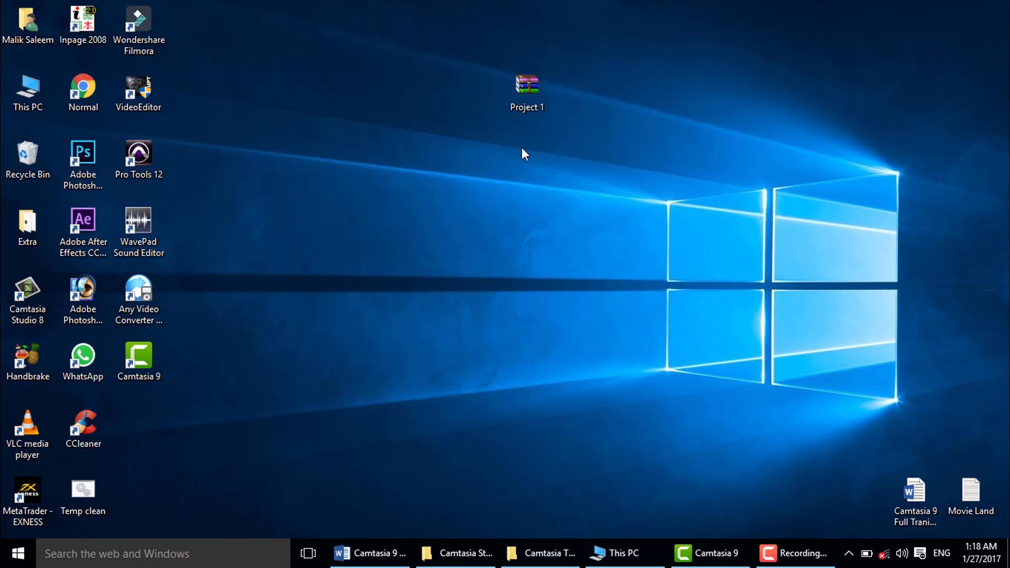
Open the Project 1 archive on the desktop to inspect its project, music and image files, close it and refresh the desktop.
{"action": "double_click", "coordinate": [528, 86]}
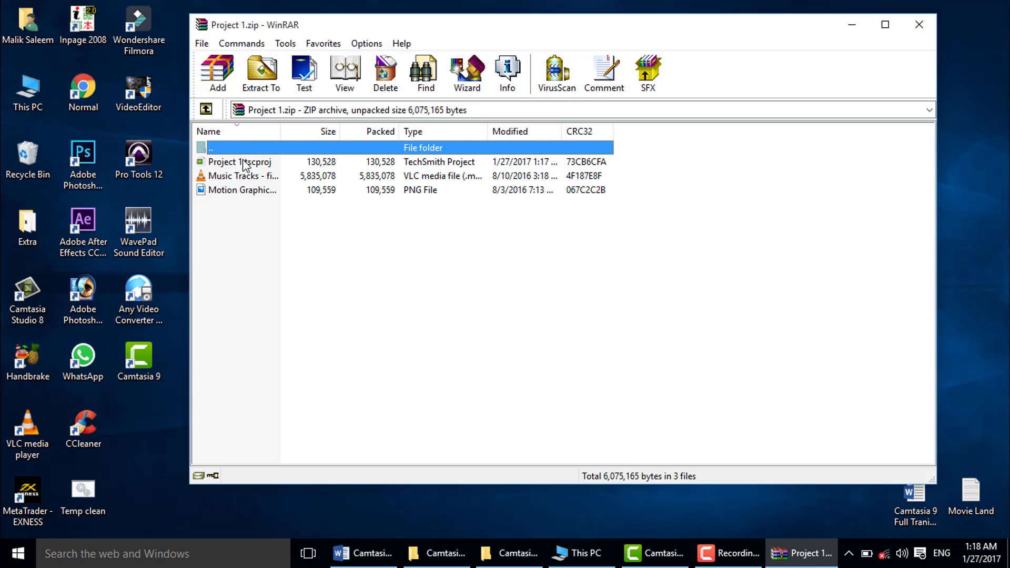
{"action": "left_click", "coordinate": [245, 192]}
{"action": "left_click", "coordinate": [248, 175]}
{"action": "left_click", "coordinate": [252, 161]}
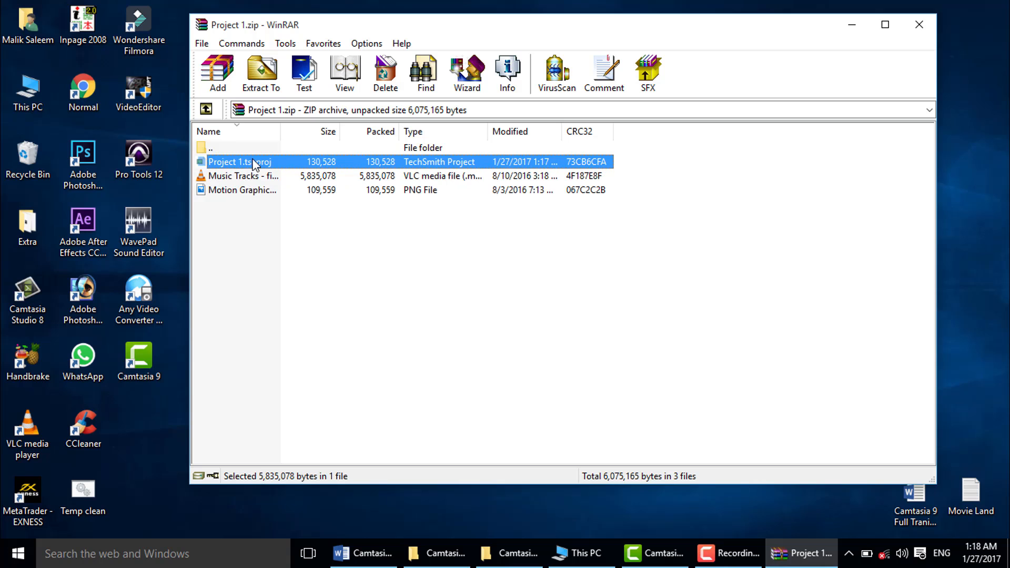
{"action": "left_click", "coordinate": [919, 24]}
{"action": "right_click", "coordinate": [505, 247]}
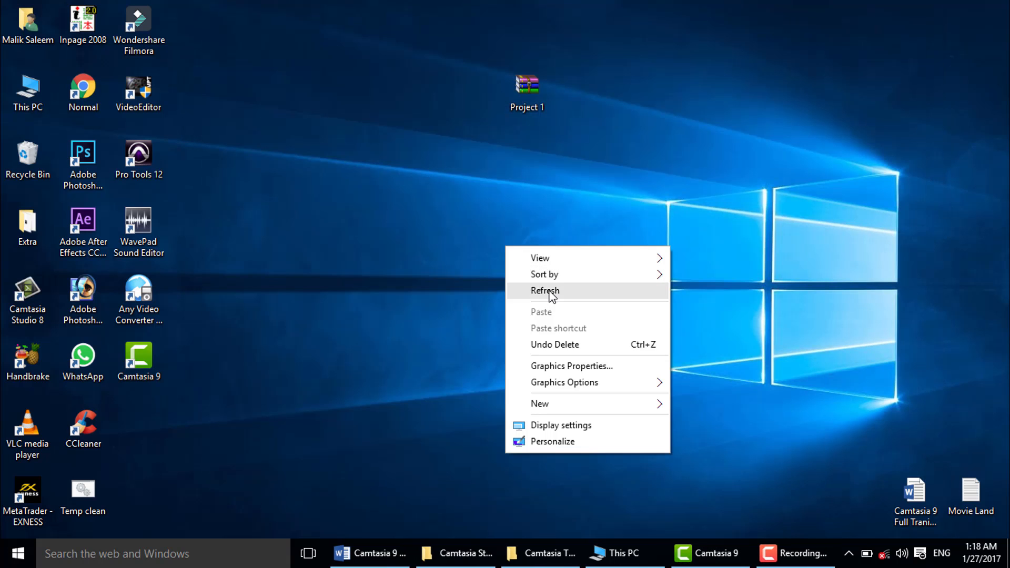
{"action": "left_click", "coordinate": [546, 291]}
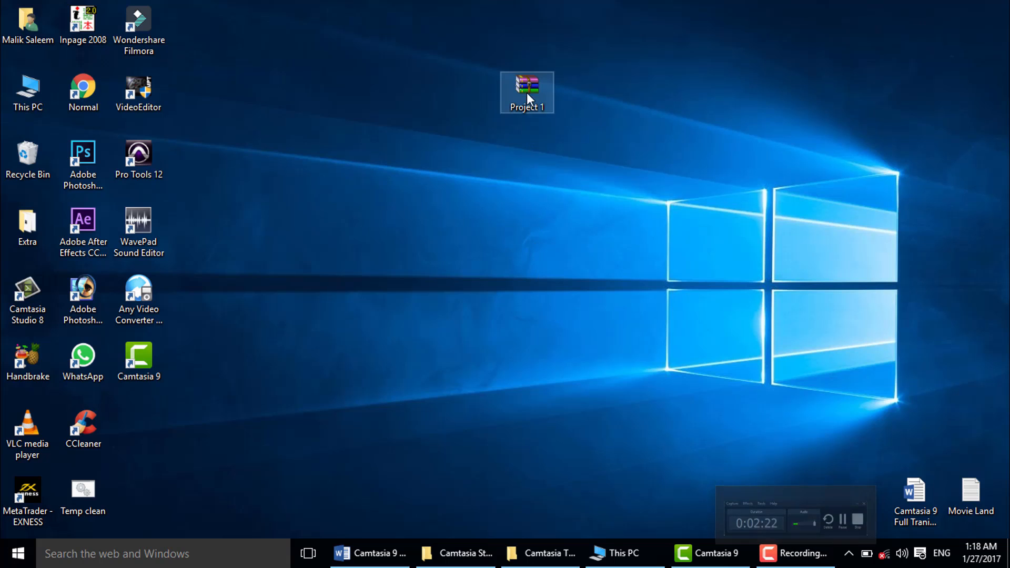
Switch to Camtasia 9, start importing a zipped project and choose Project 1.zip from the desktop as the source file.
{"action": "left_click", "coordinate": [731, 566]}
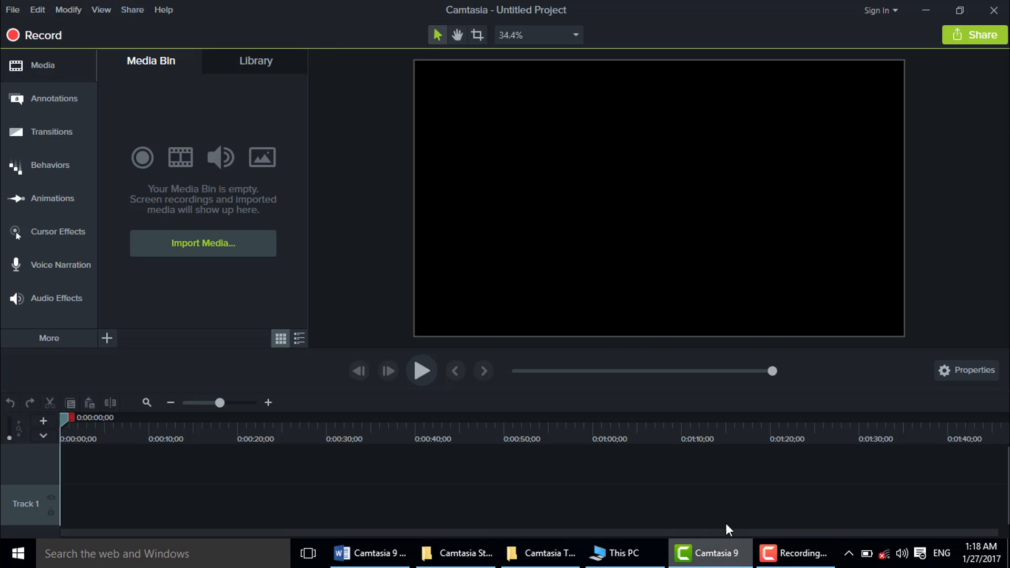
{"action": "left_click", "coordinate": [12, 11]}
{"action": "mouse_move", "coordinate": [5, 10]}
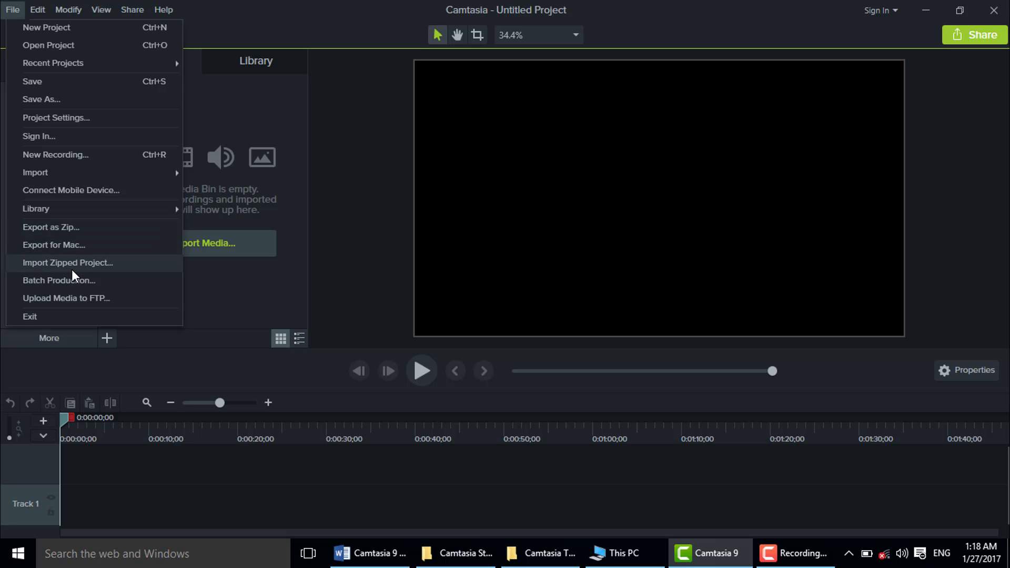
{"action": "left_click", "coordinate": [103, 263]}
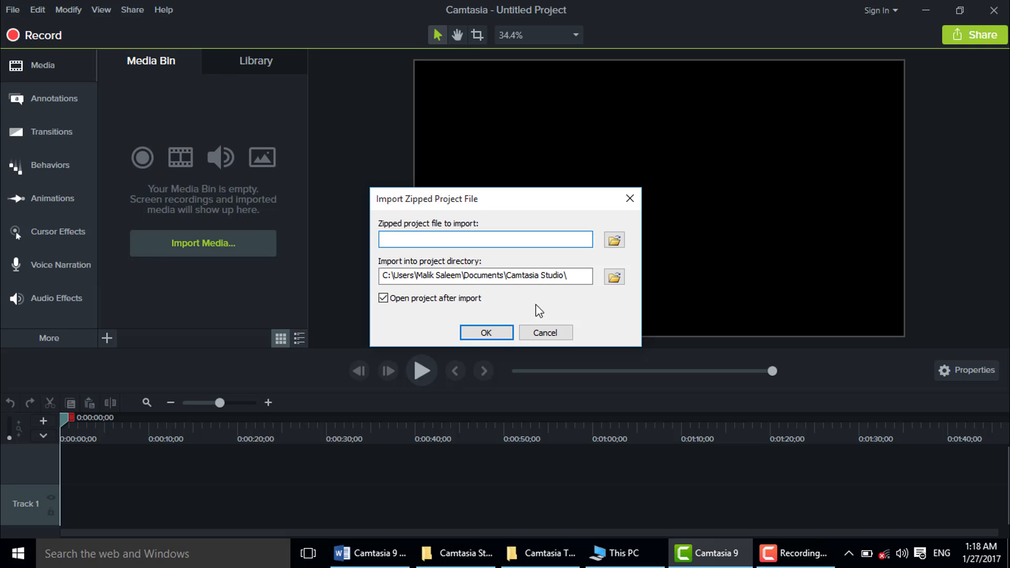
{"action": "left_click", "coordinate": [615, 241]}
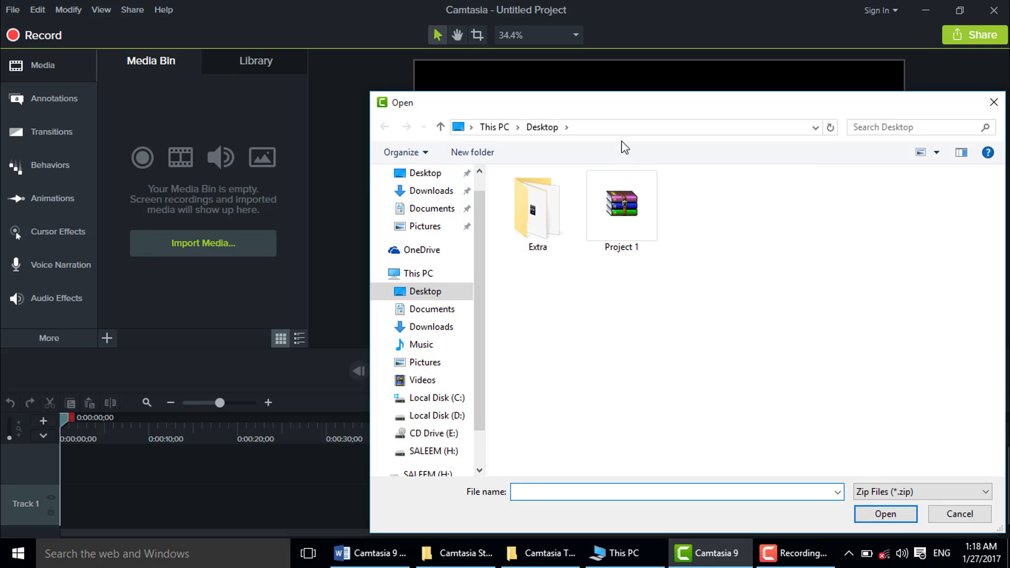
{"action": "left_click_drag", "start_coordinate": [606, 89], "coordinate": [428, 16]}
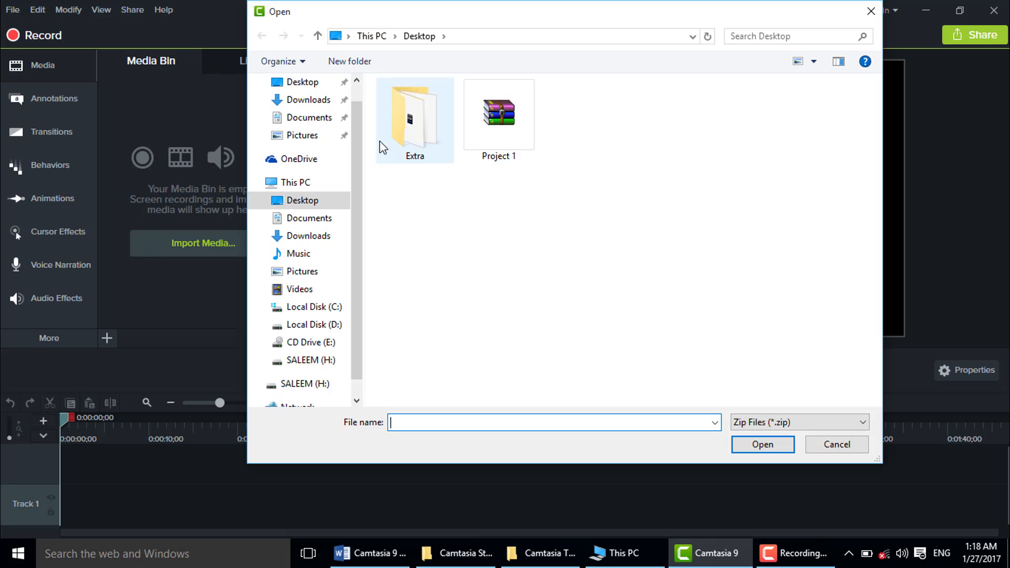
{"action": "left_click", "coordinate": [503, 134]}
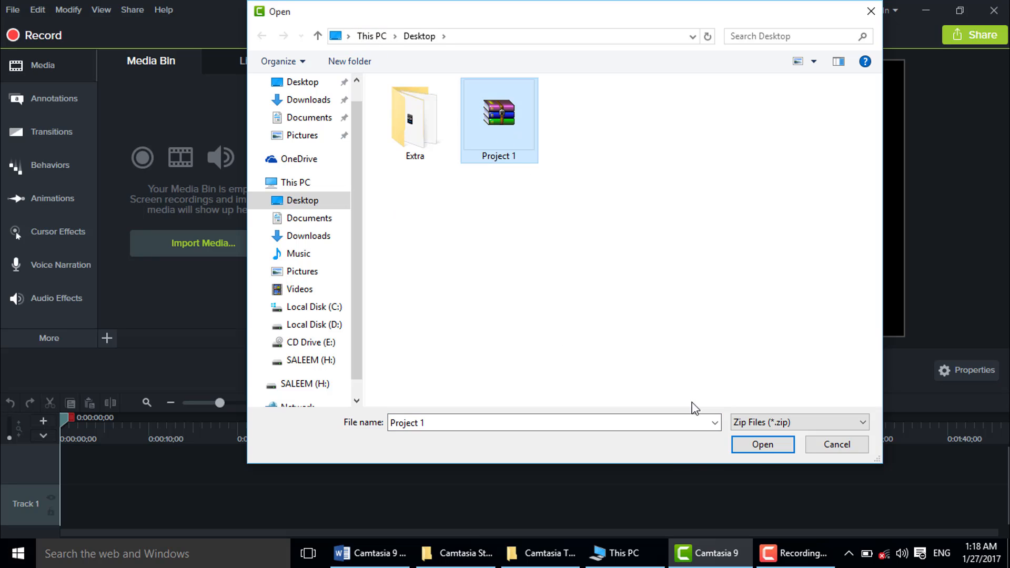
{"action": "left_click", "coordinate": [769, 444]}
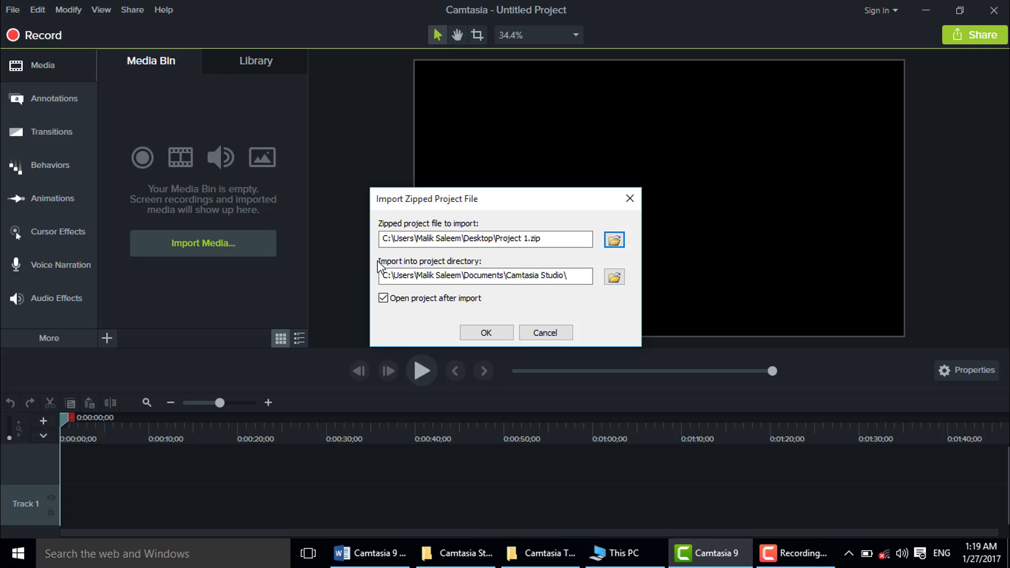
Import the chosen zip into the Camtasia Studio folder in Documents, with the project set to open after import.
{"action": "left_click_drag", "start_coordinate": [548, 240], "coordinate": [381, 243]}
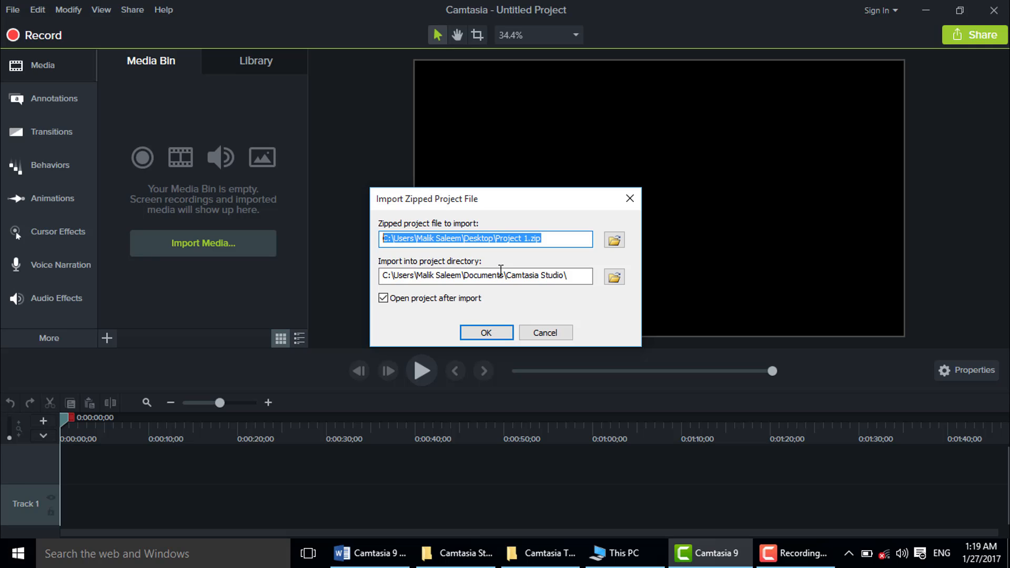
{"action": "left_click", "coordinate": [576, 278]}
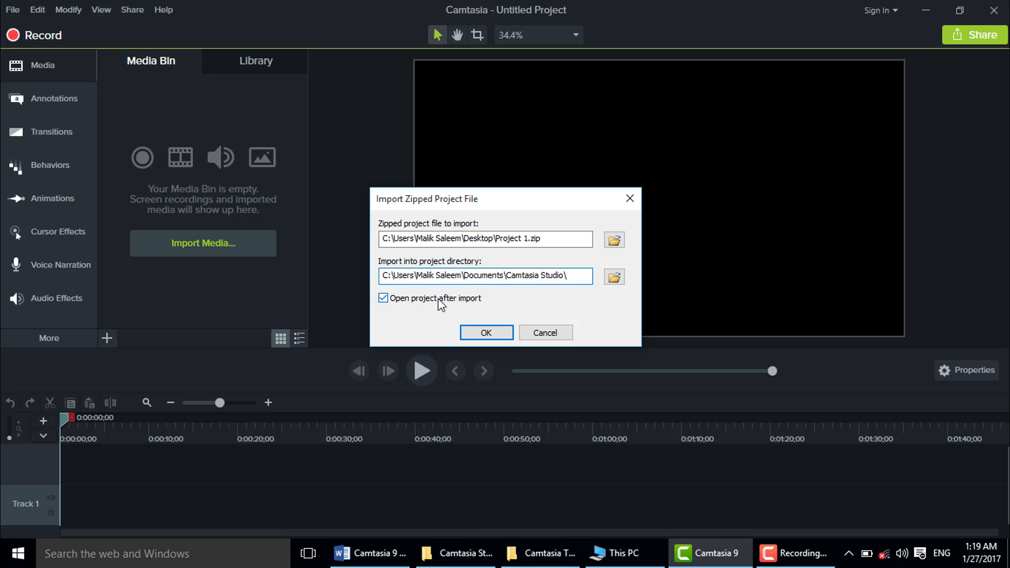
{"action": "left_click", "coordinate": [496, 333]}
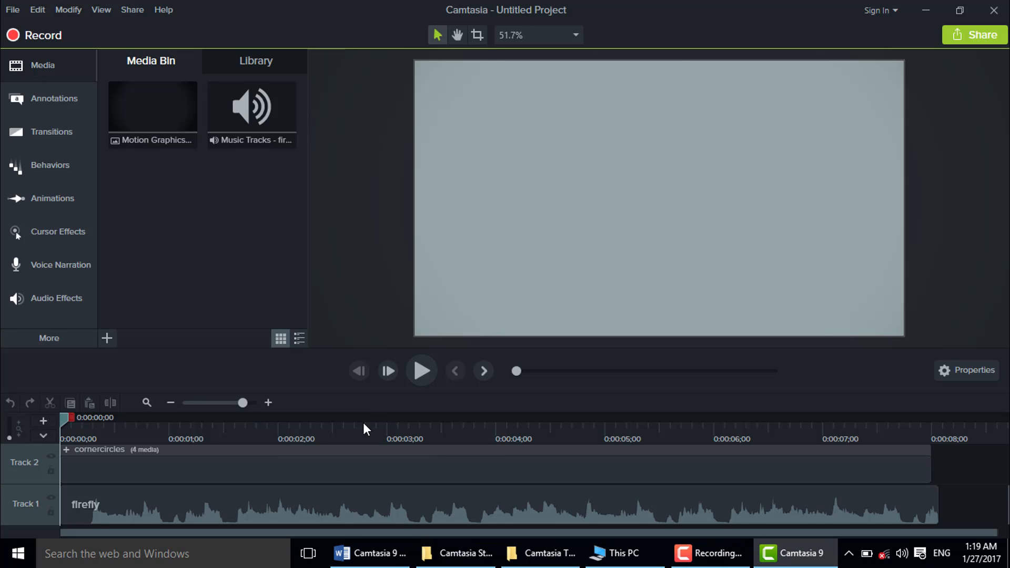
Preview frames of the imported project along a zoomed-out timeline, ending with the playhead at 0:00:06;25.
{"action": "left_click", "coordinate": [343, 422]}
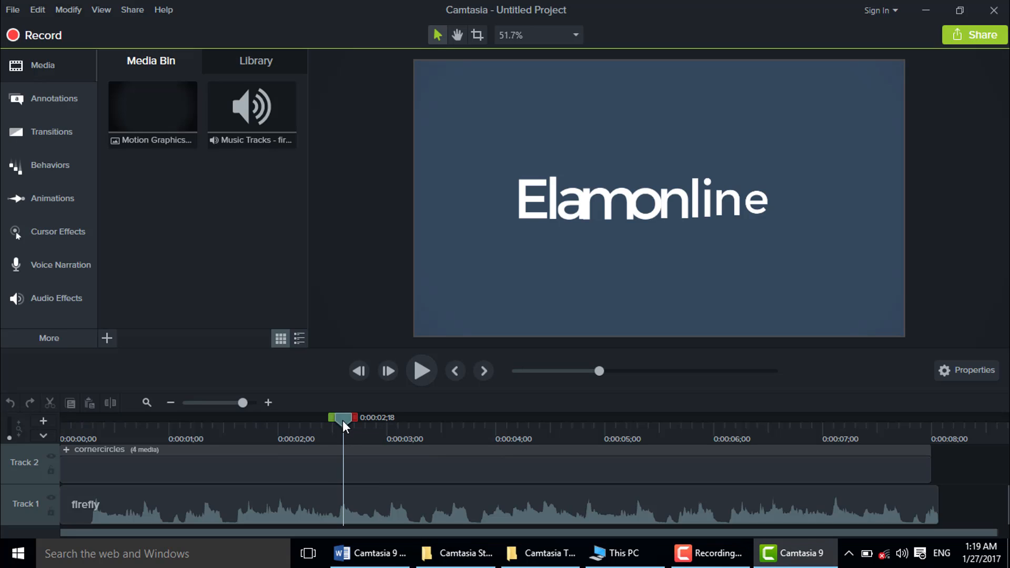
{"action": "left_click", "coordinate": [170, 402]}
{"action": "left_click_drag", "start_coordinate": [131, 421], "coordinate": [227, 459]}
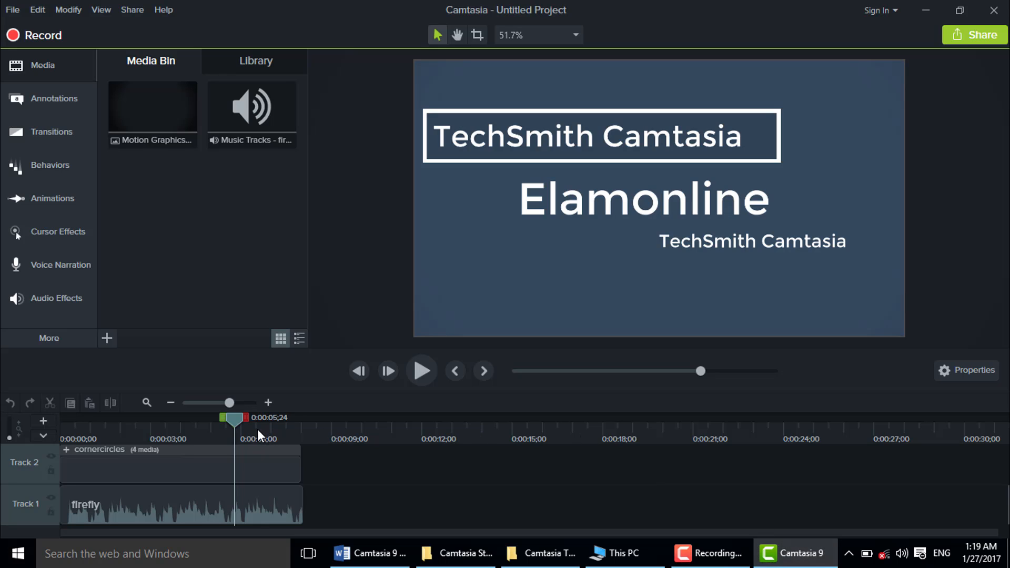
{"action": "left_click_drag", "start_coordinate": [254, 427], "coordinate": [266, 430]}
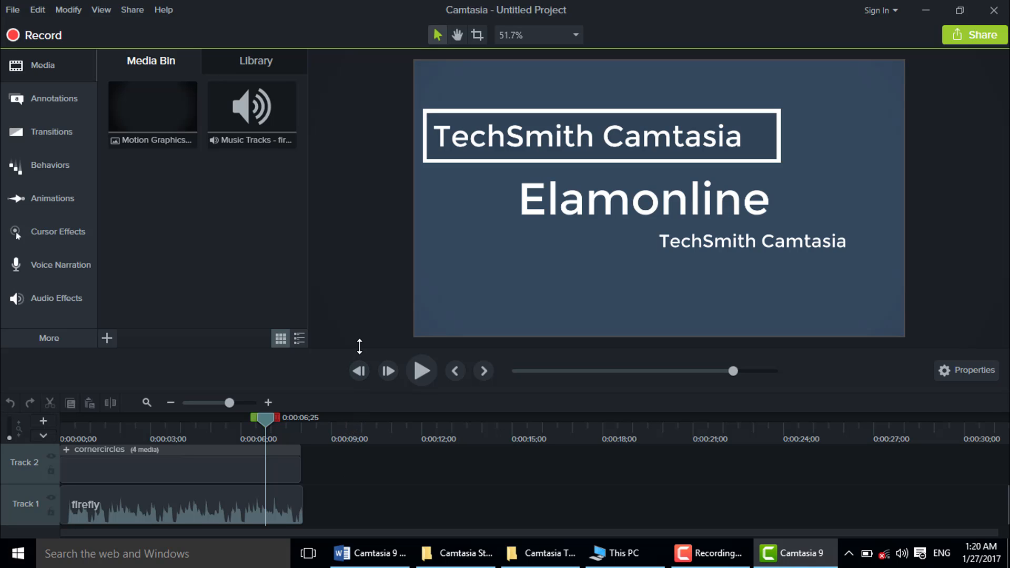
Make the timeline area taller and move the cornercircles group from Track 2 up to Track 3.
{"action": "left_click_drag", "start_coordinate": [356, 353], "coordinate": [387, 139]}
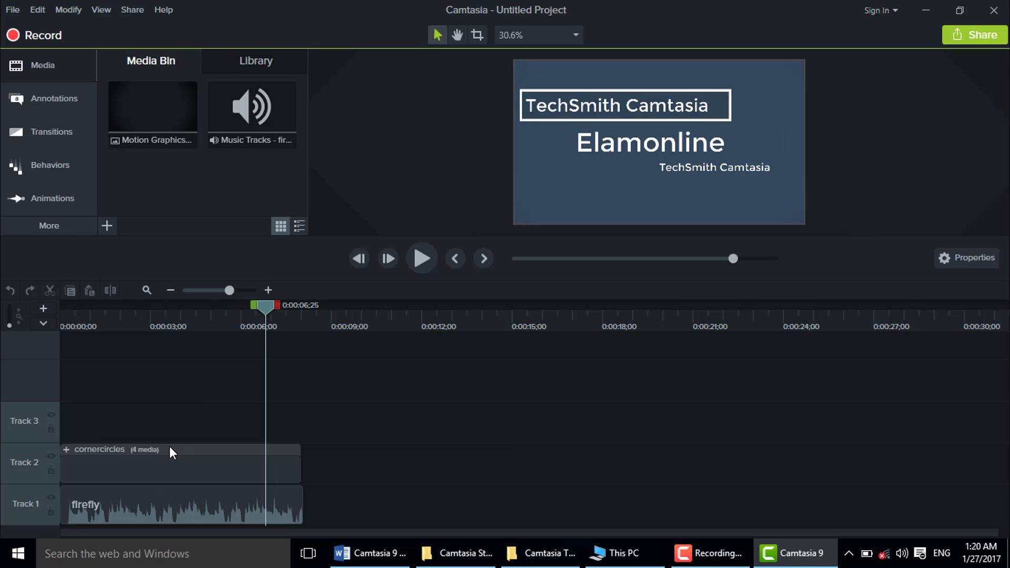
{"action": "left_click_drag", "start_coordinate": [170, 446], "coordinate": [137, 422]}
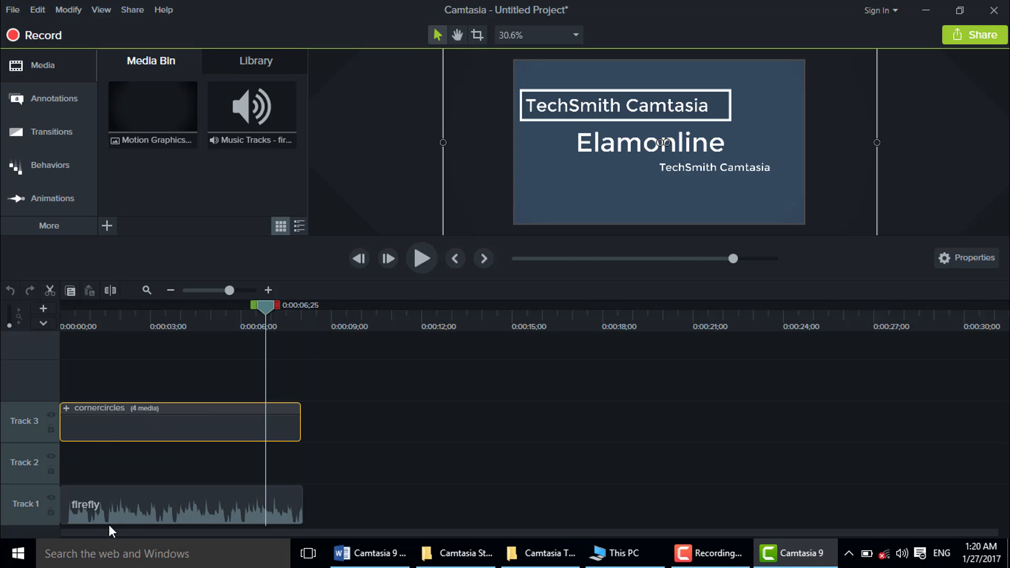
Select the firefly audio clip on Track 1 and show the frame at 0:00:05;14.
{"action": "left_click", "coordinate": [137, 504]}
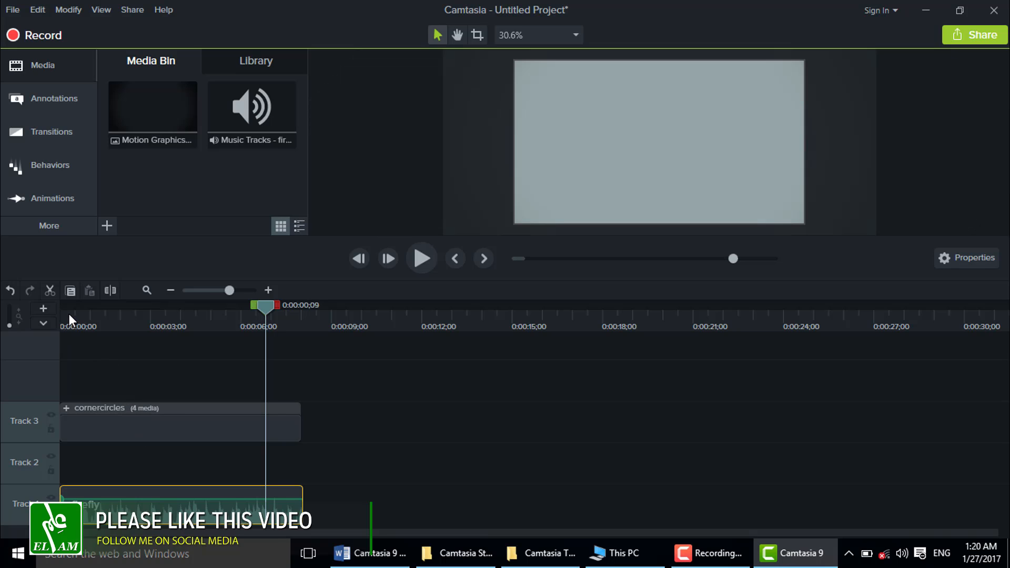
{"action": "left_click", "coordinate": [68, 314]}
{"action": "left_click", "coordinate": [220, 317]}
{"action": "left_click", "coordinate": [224, 317]}
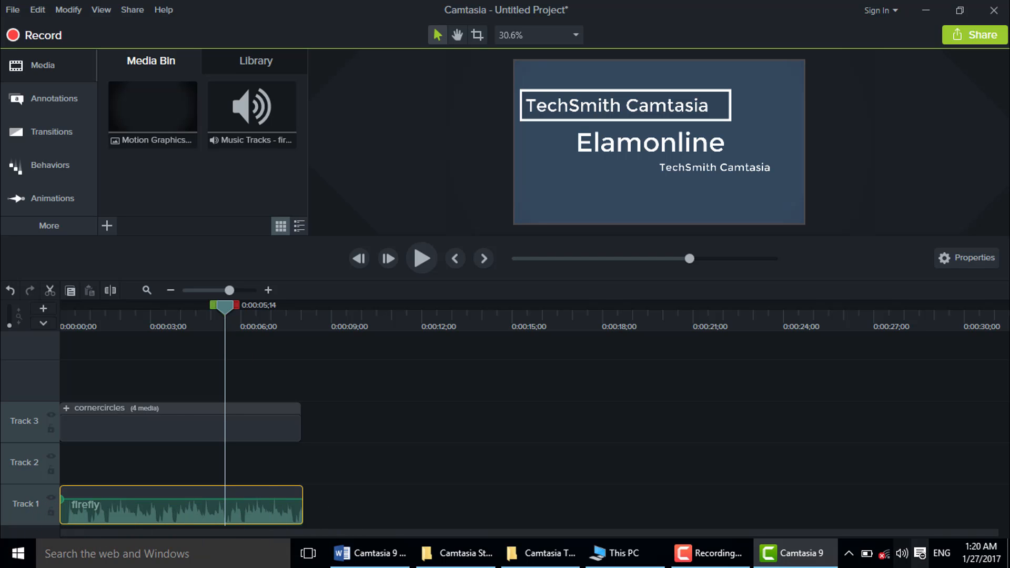
Switch to File Explorer through This PC and open the Video Songs folder on Local Disk (D:).
{"action": "left_click", "coordinate": [799, 567]}
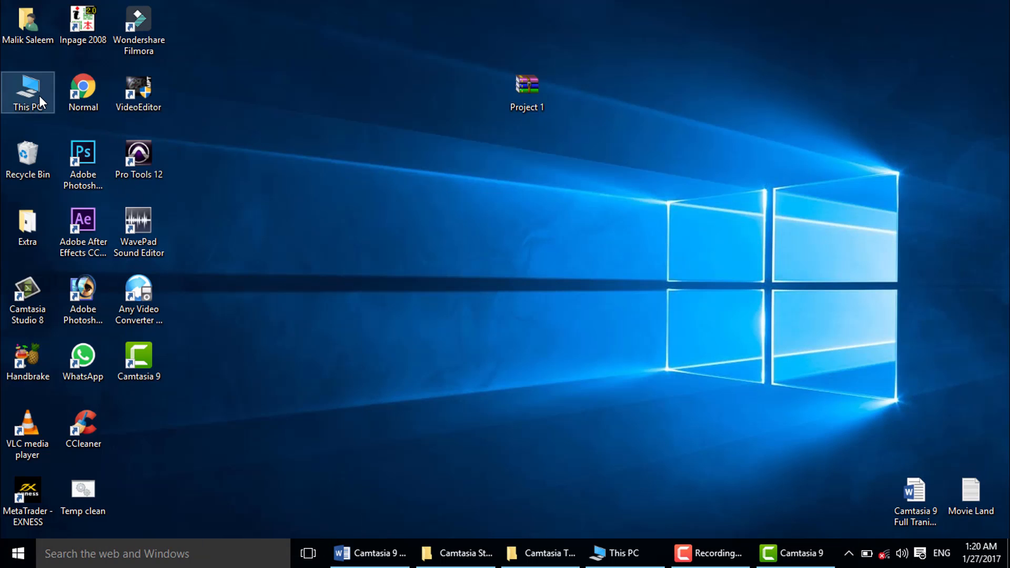
{"action": "double_click", "coordinate": [39, 95]}
{"action": "double_click", "coordinate": [560, 63]}
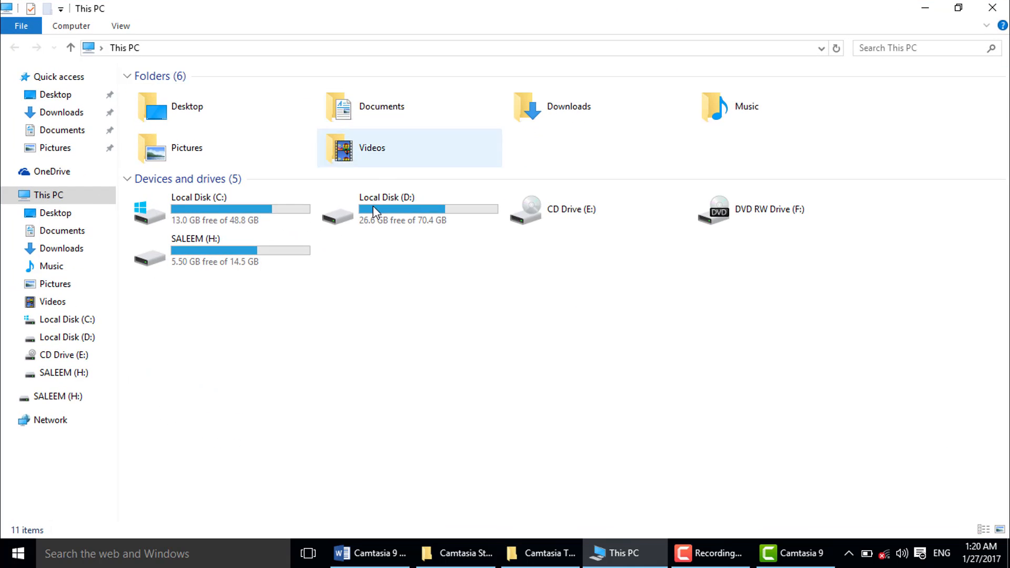
{"action": "left_click", "coordinate": [377, 209]}
{"action": "double_click", "coordinate": [376, 208]}
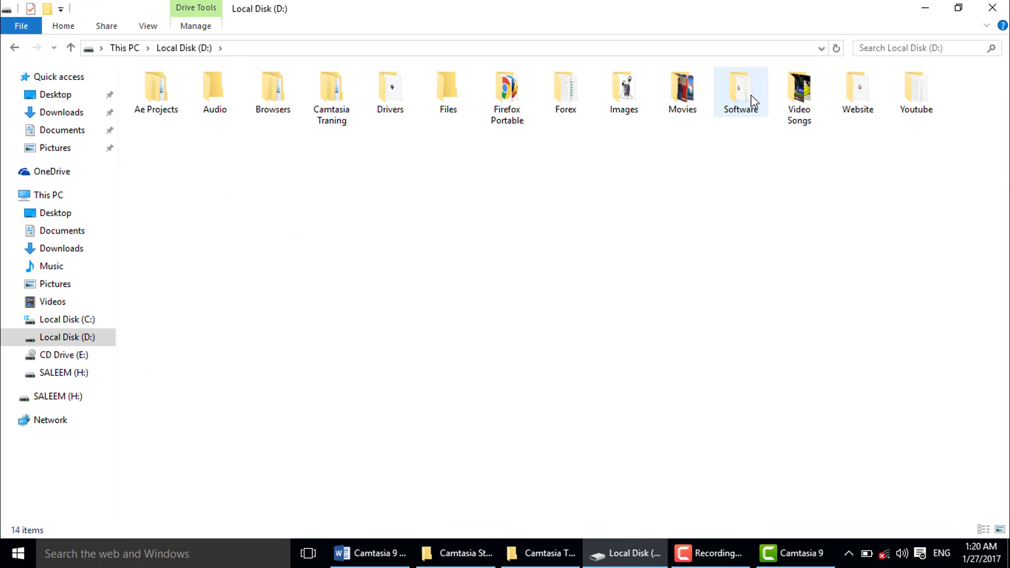
{"action": "left_click", "coordinate": [683, 85]}
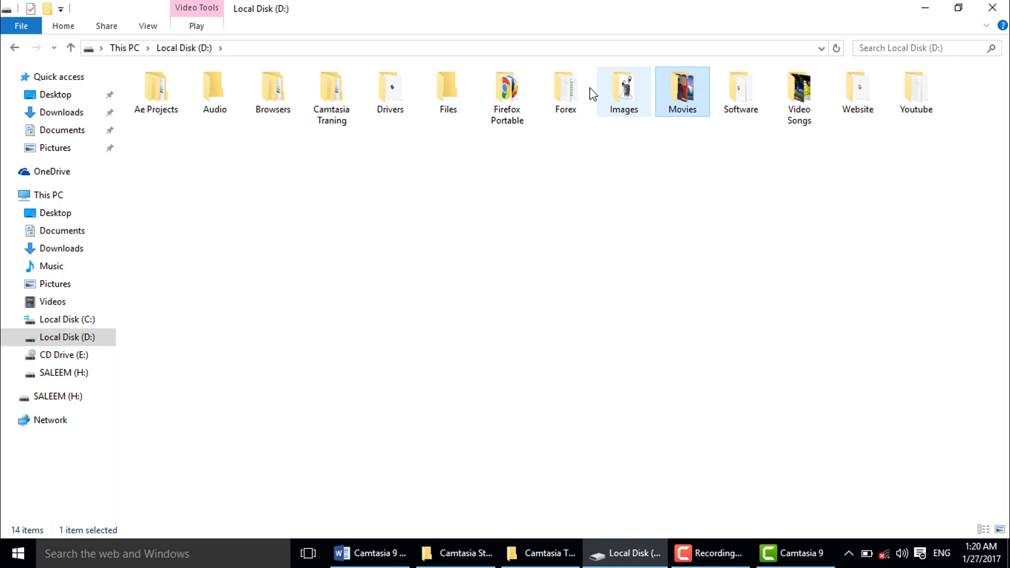
{"action": "double_click", "coordinate": [626, 93]}
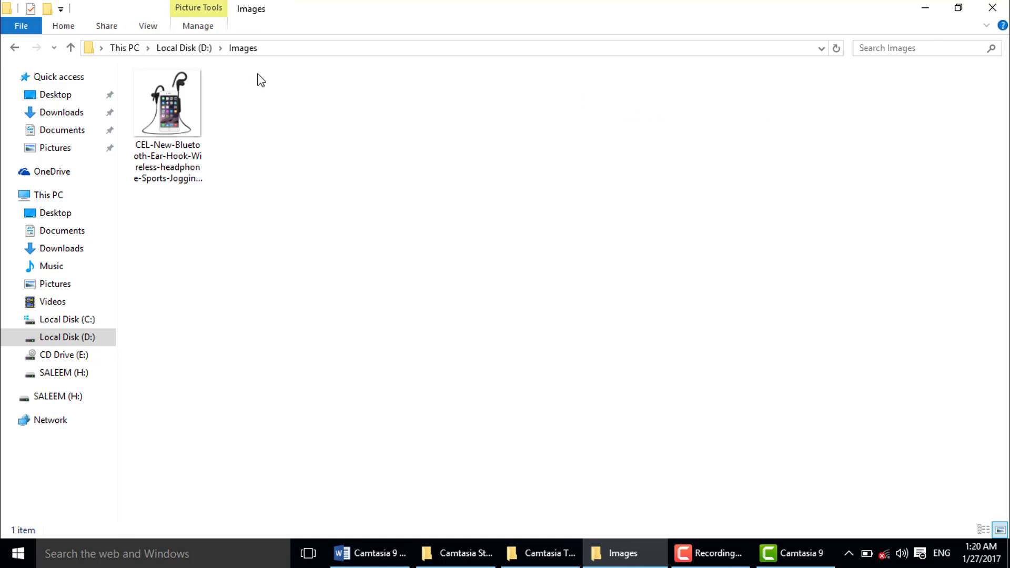
{"action": "left_click", "coordinate": [72, 48]}
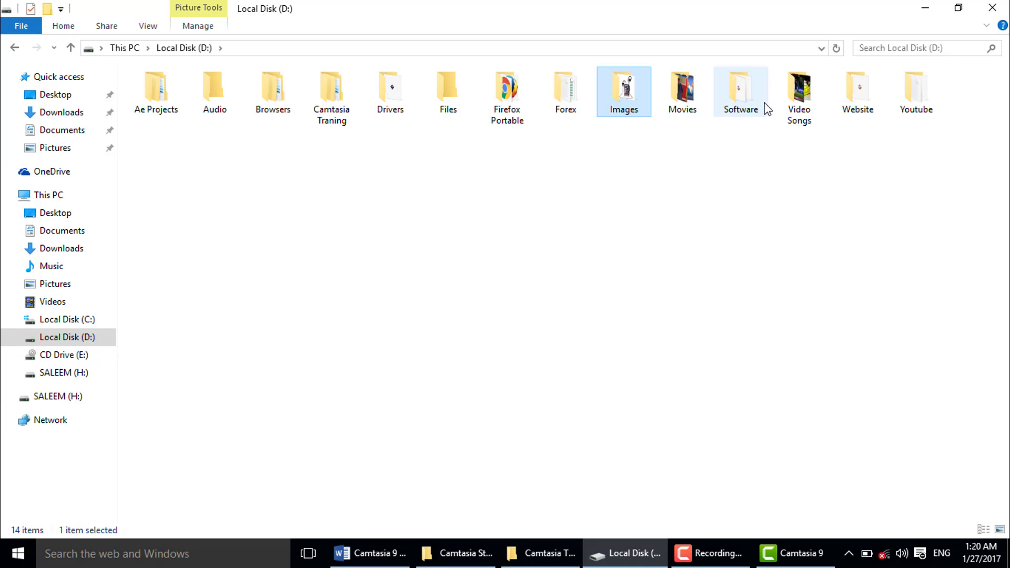
{"action": "double_click", "coordinate": [817, 114]}
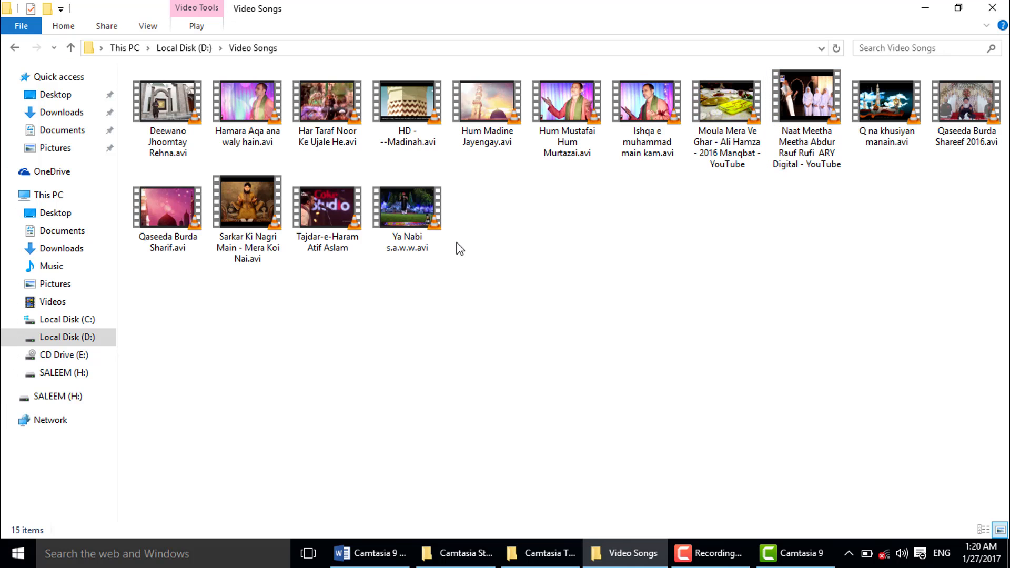
Add Deewano Jhoomtay Rehna.avi to the Media Bin and place it at the start of Track 2, with the timeline zoomed out.
{"action": "left_click_drag", "start_coordinate": [947, 481], "coordinate": [236, 195]}
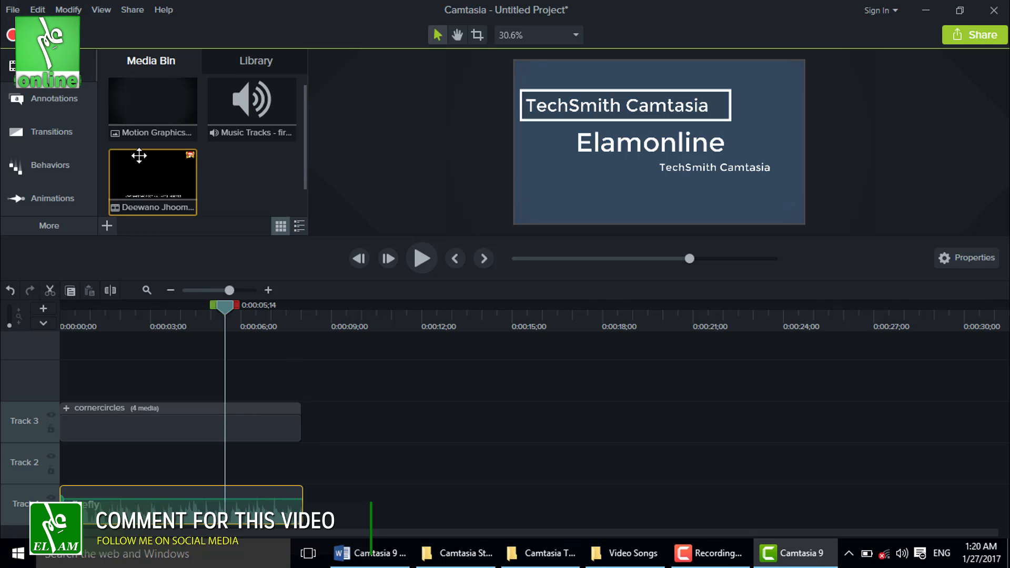
{"action": "left_click_drag", "start_coordinate": [140, 160], "coordinate": [48, 458]}
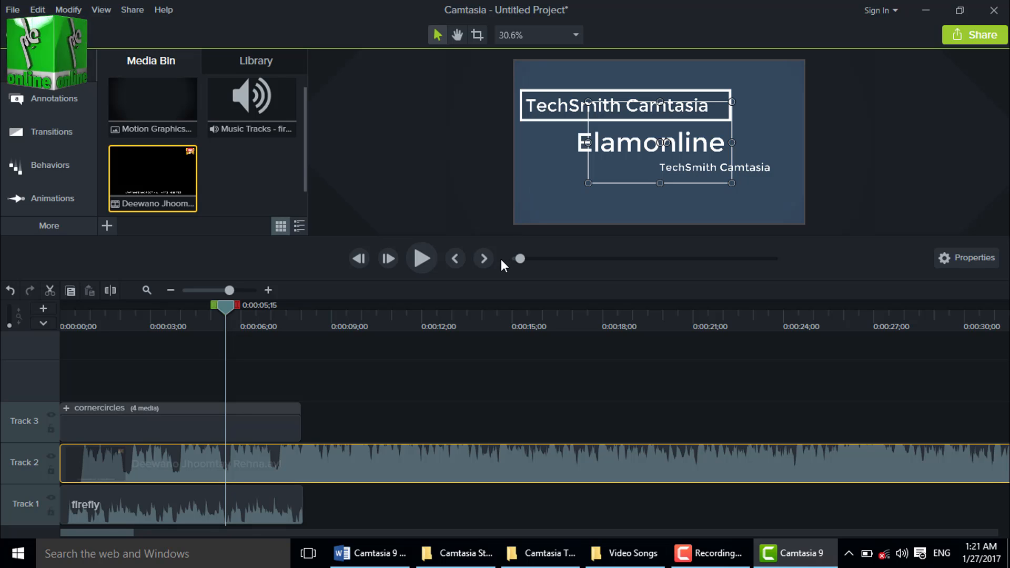
{"action": "left_click", "coordinate": [169, 291]}
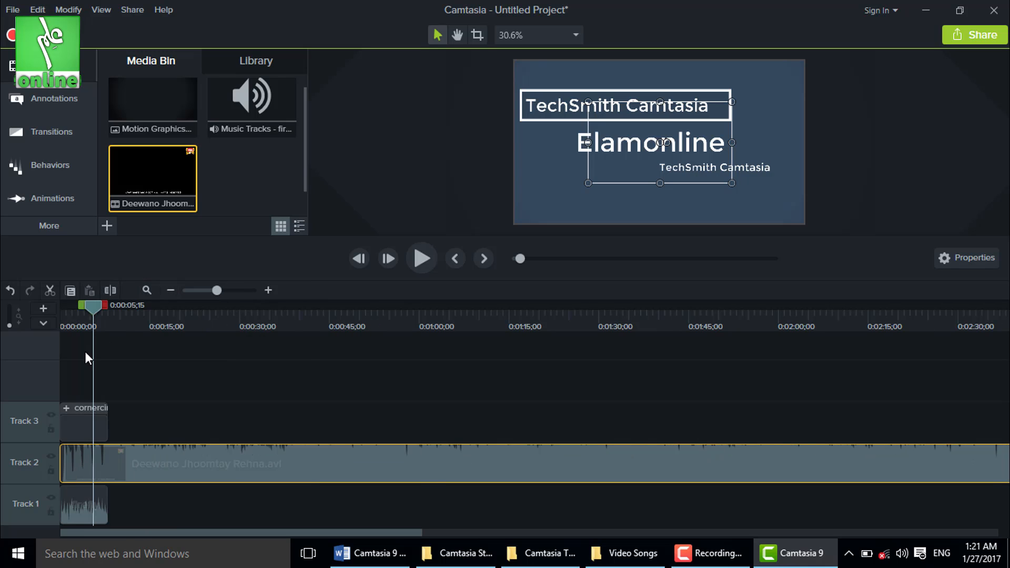
Expand the cornercircles group on Track 3 to examine its layers, collapse it and expand it again.
{"action": "left_click", "coordinate": [65, 409]}
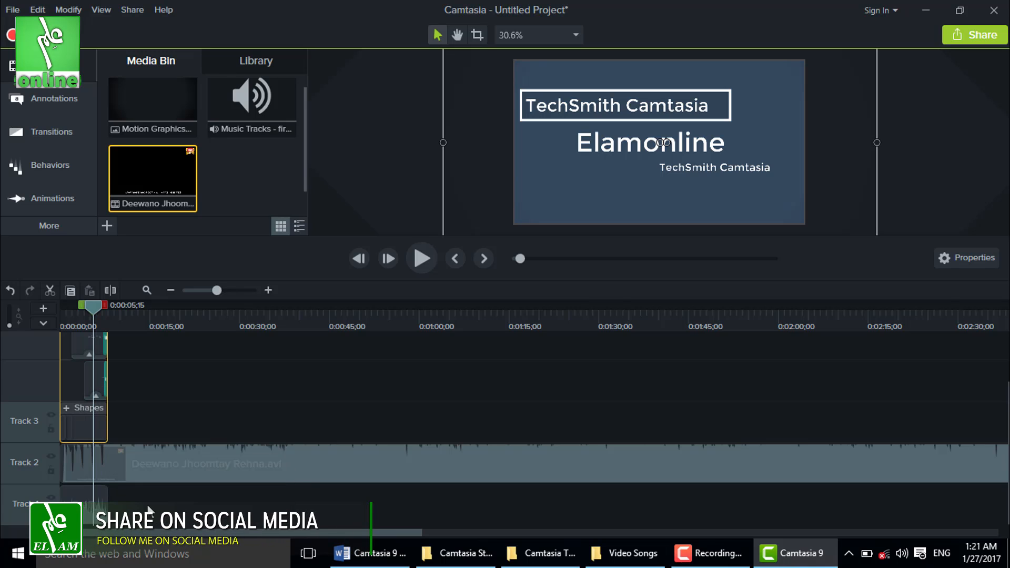
{"action": "scroll", "coordinate": [140, 393], "scroll_direction": "up", "scroll_amount": 2}
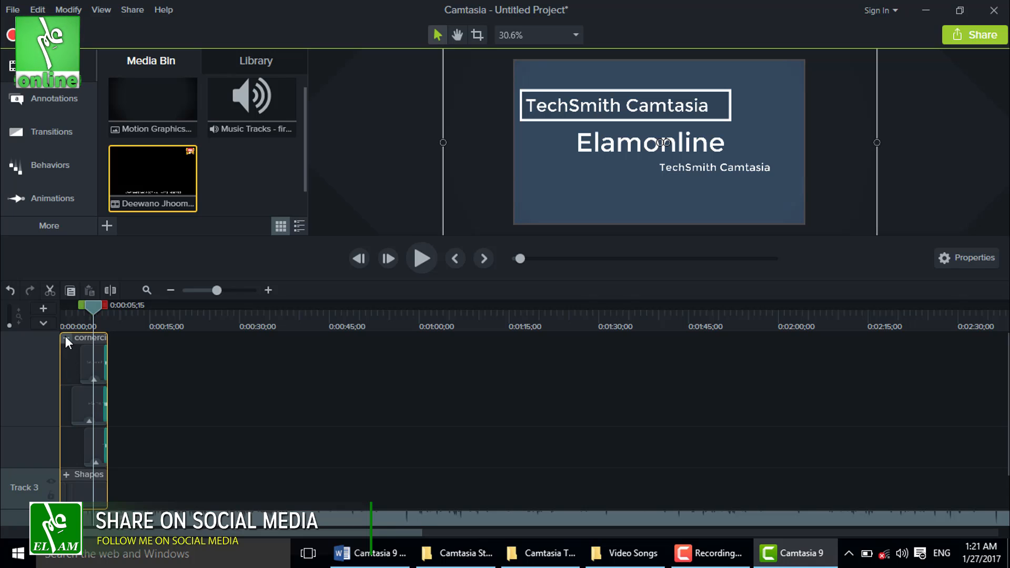
{"action": "left_click", "coordinate": [66, 336]}
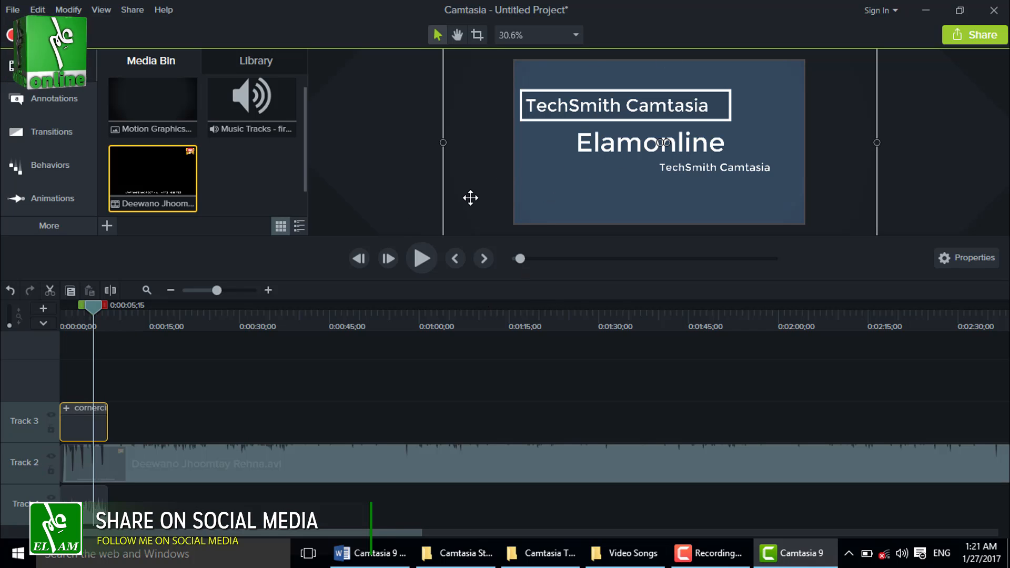
{"action": "left_click", "coordinate": [65, 408]}
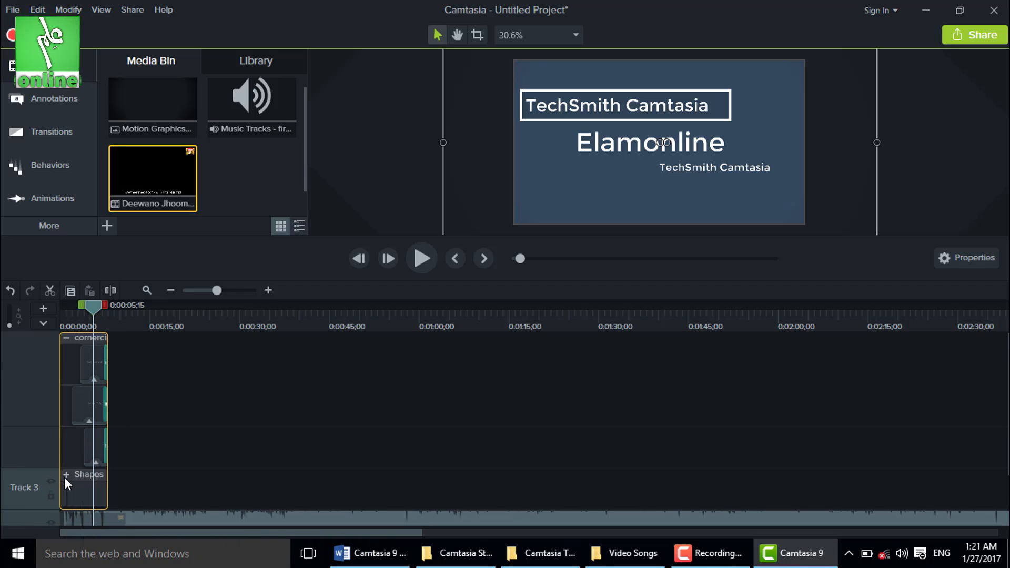
Expand the Shapes group inside cornercircles on Track 3, enlarge the timeline scale and delete the Shape clip directly below Lens-Shadow-001.
{"action": "left_click_drag", "start_coordinate": [327, 238], "coordinate": [328, 228]}
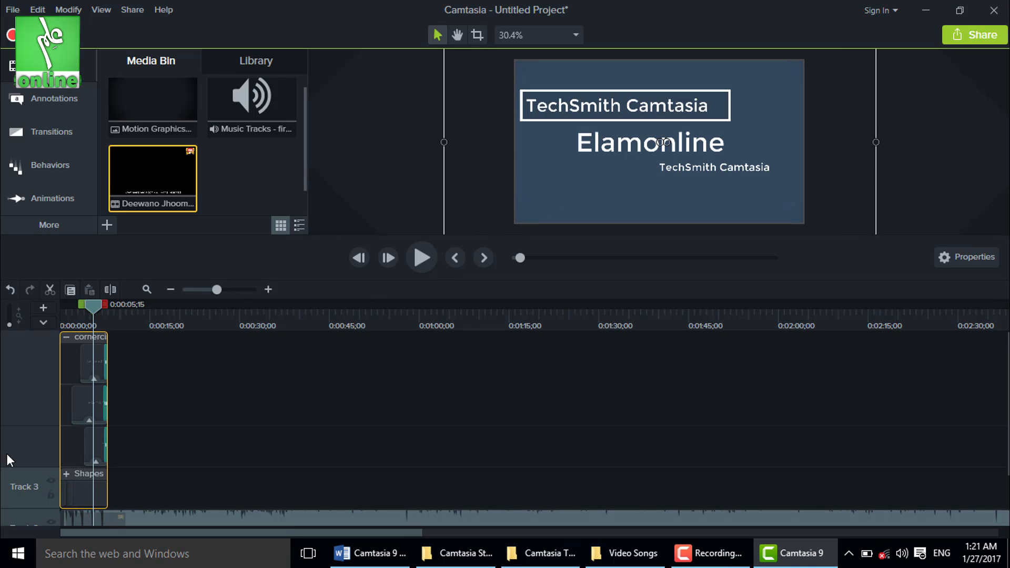
{"action": "left_click", "coordinate": [65, 471]}
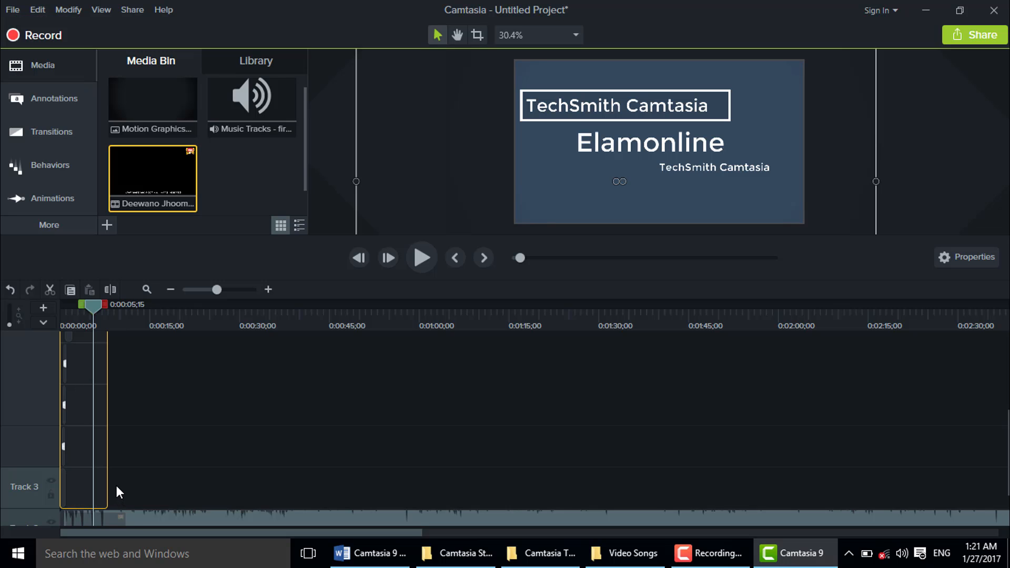
{"action": "left_click", "coordinate": [267, 288]}
{"action": "left_click", "coordinate": [267, 289]}
{"action": "left_click", "coordinate": [268, 289]}
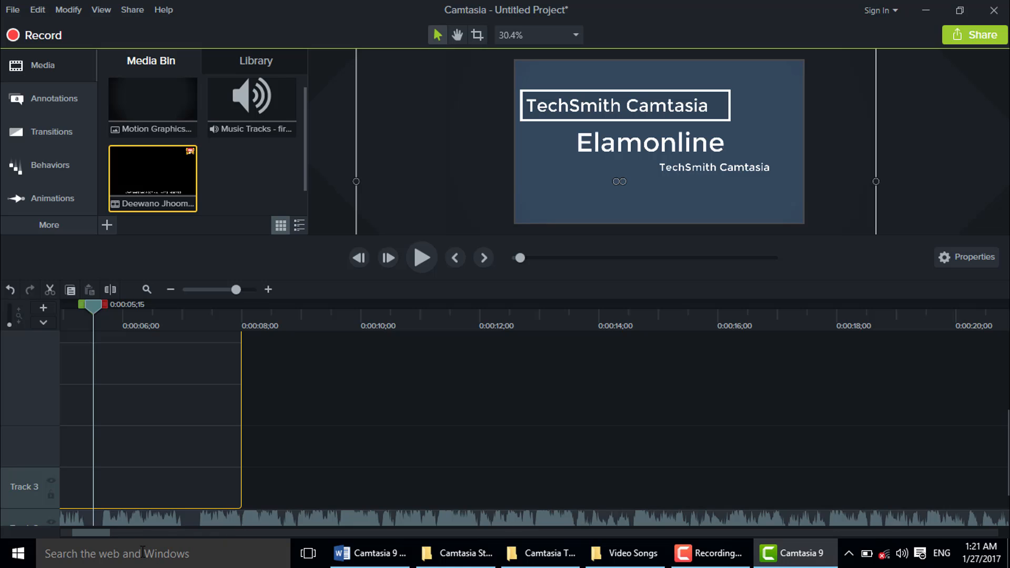
{"action": "left_click_drag", "start_coordinate": [96, 530], "coordinate": [68, 529]}
{"action": "scroll", "coordinate": [203, 459], "scroll_direction": "up", "scroll_amount": 4}
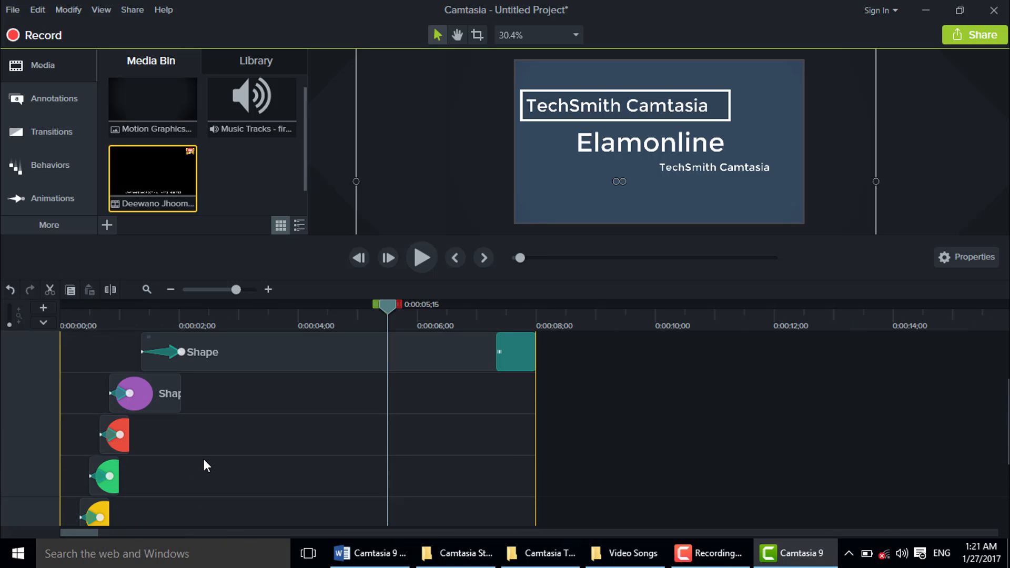
{"action": "scroll", "coordinate": [204, 459], "scroll_direction": "up", "scroll_amount": 1}
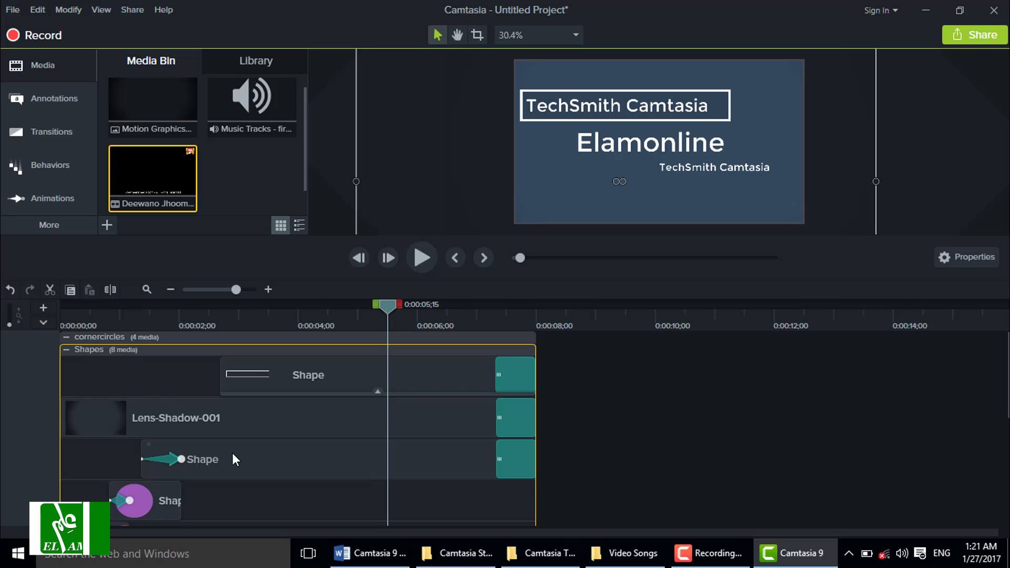
{"action": "left_click", "coordinate": [236, 467]}
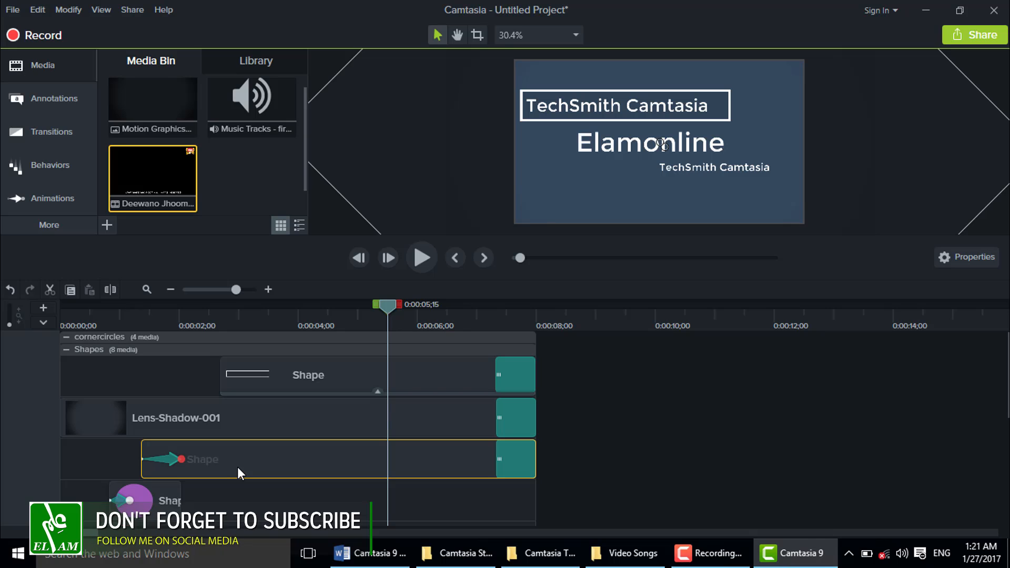
{"action": "key", "text": "Delete"}
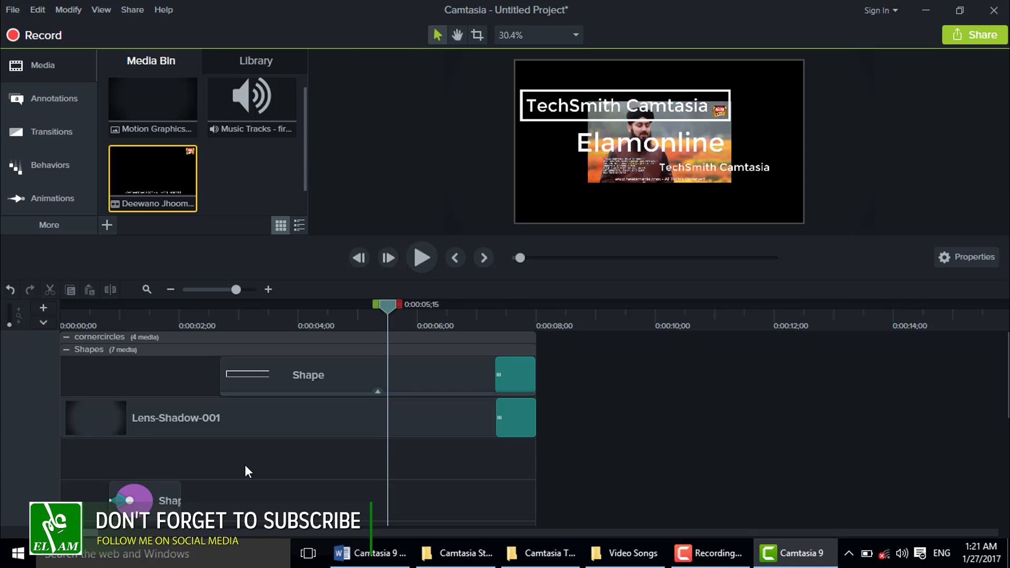
At 0:00:05;20, shrink the white rectangle outline and narrow the upper TechSmith Camtasia text above it so it wraps onto two lines.
{"action": "left_click_drag", "start_coordinate": [311, 317], "coordinate": [496, 322]}
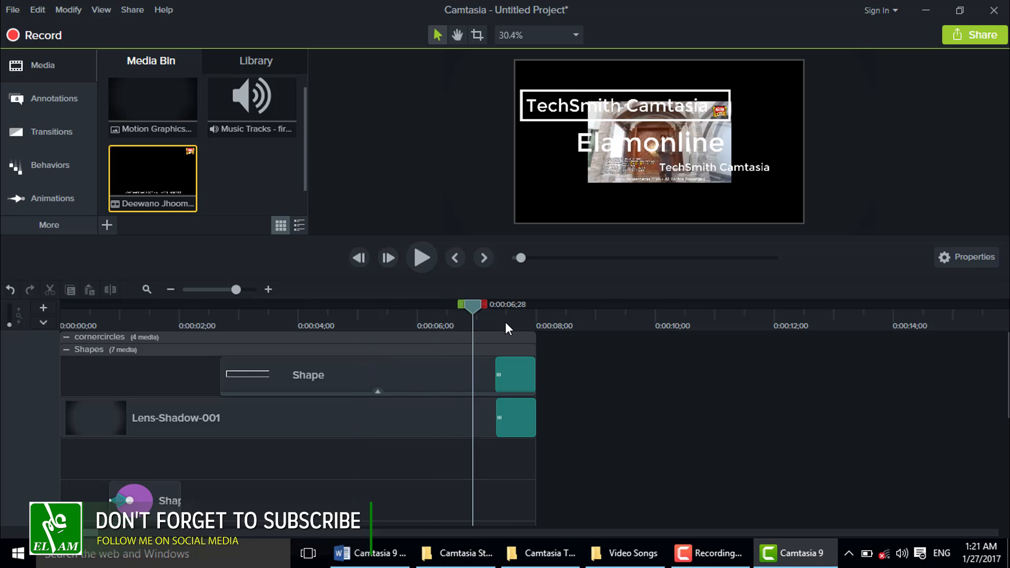
{"action": "left_click", "coordinate": [397, 340]}
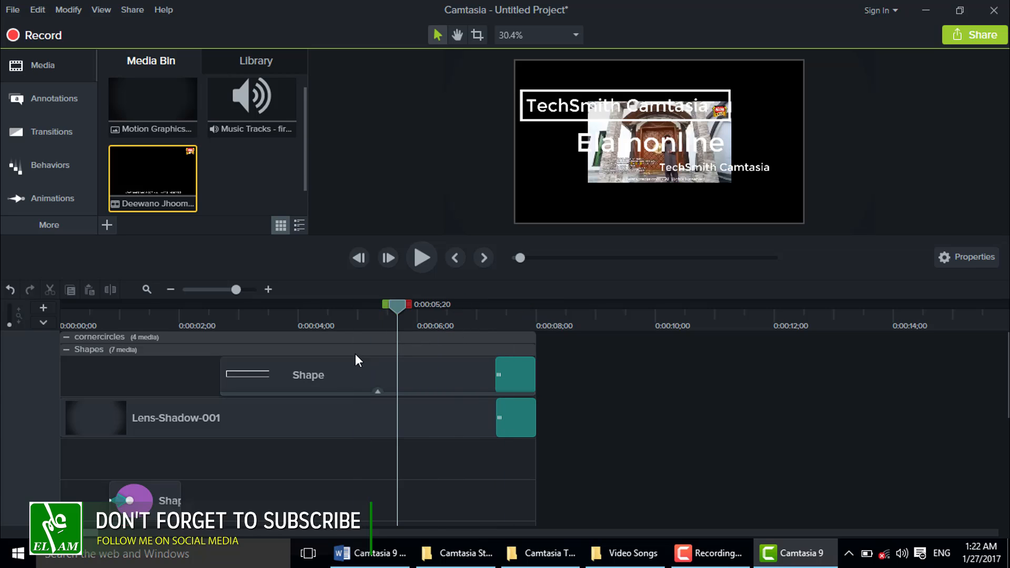
{"action": "left_click", "coordinate": [355, 368]}
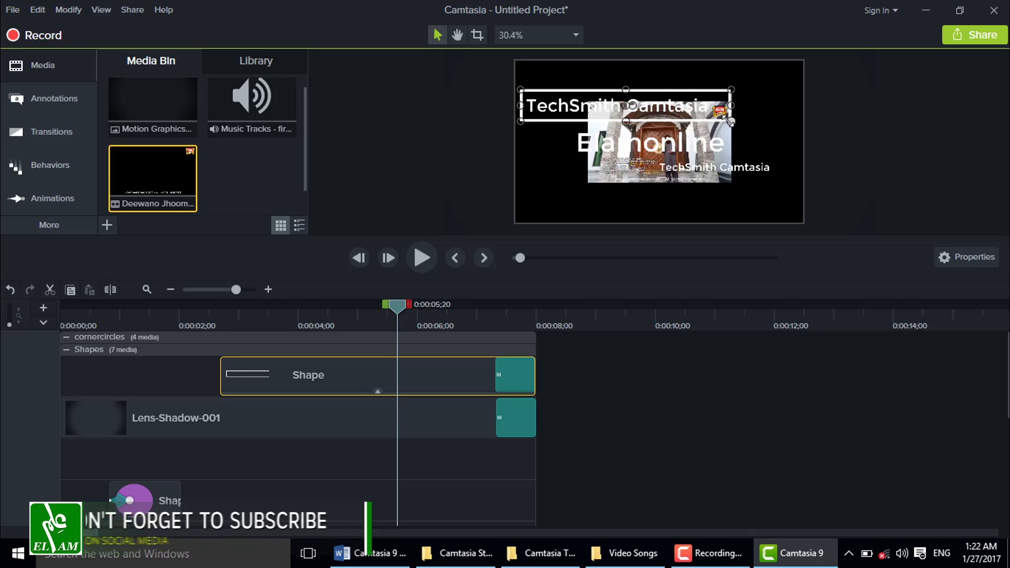
{"action": "left_click_drag", "start_coordinate": [731, 121], "coordinate": [579, 78]}
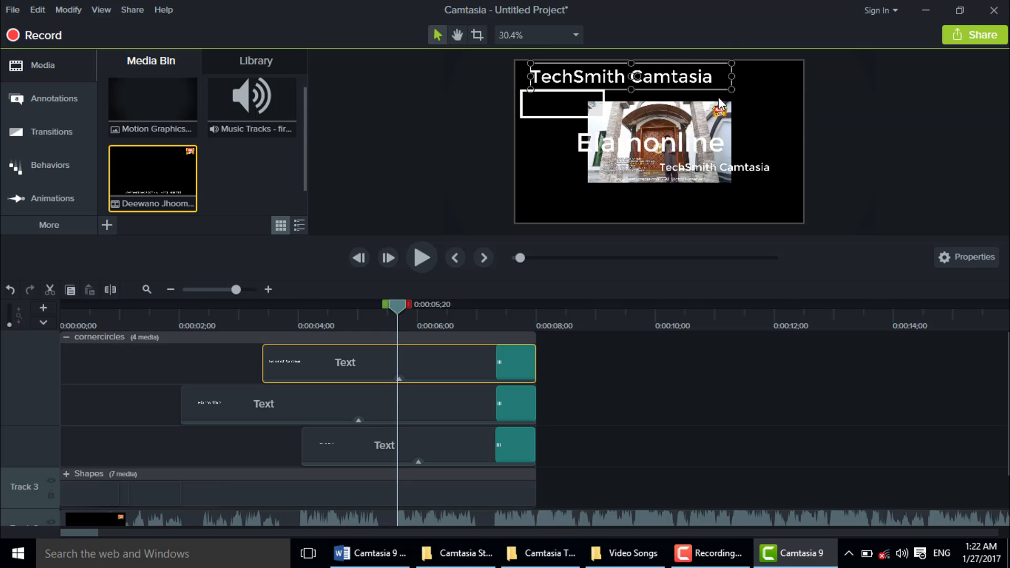
{"action": "left_click_drag", "start_coordinate": [636, 92], "coordinate": [584, 93]}
{"action": "left_click", "coordinate": [561, 113]}
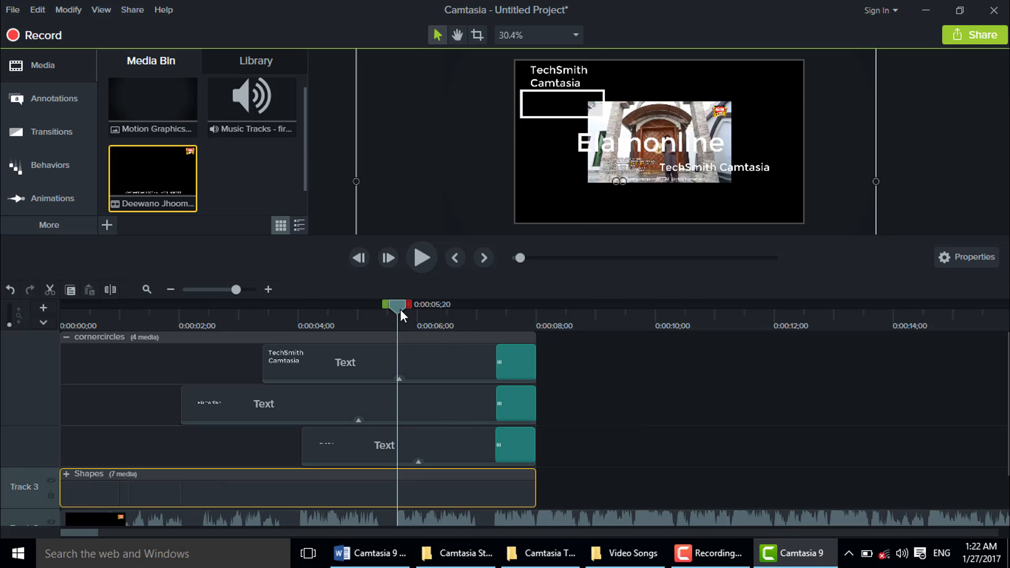
Preview the edited title over the video at several frames between 0:00:06;01 and 0:00:07;19, ending at 0:00:07;00.
{"action": "left_click_drag", "start_coordinate": [400, 309], "coordinate": [517, 308]}
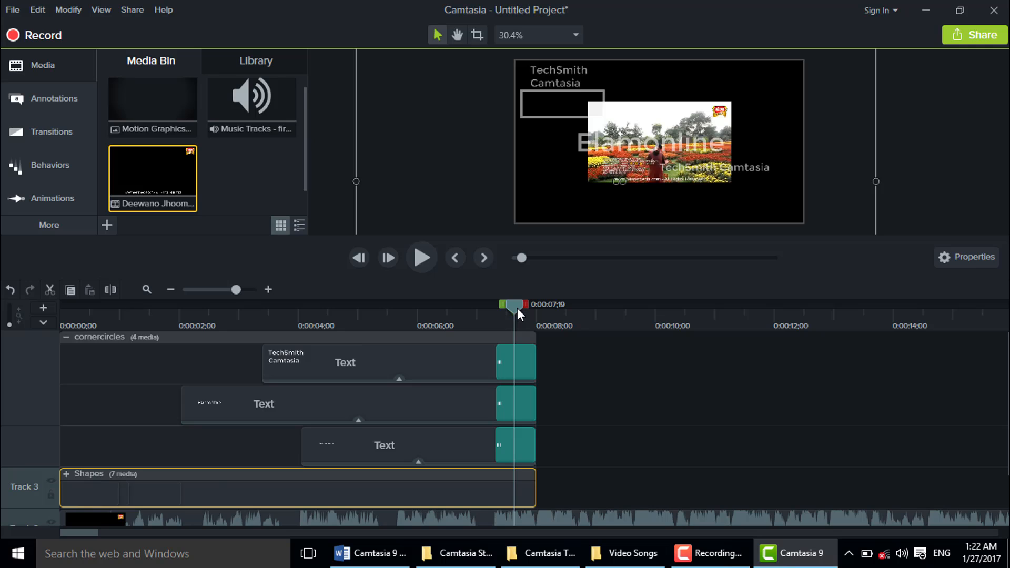
{"action": "left_click", "coordinate": [456, 319]}
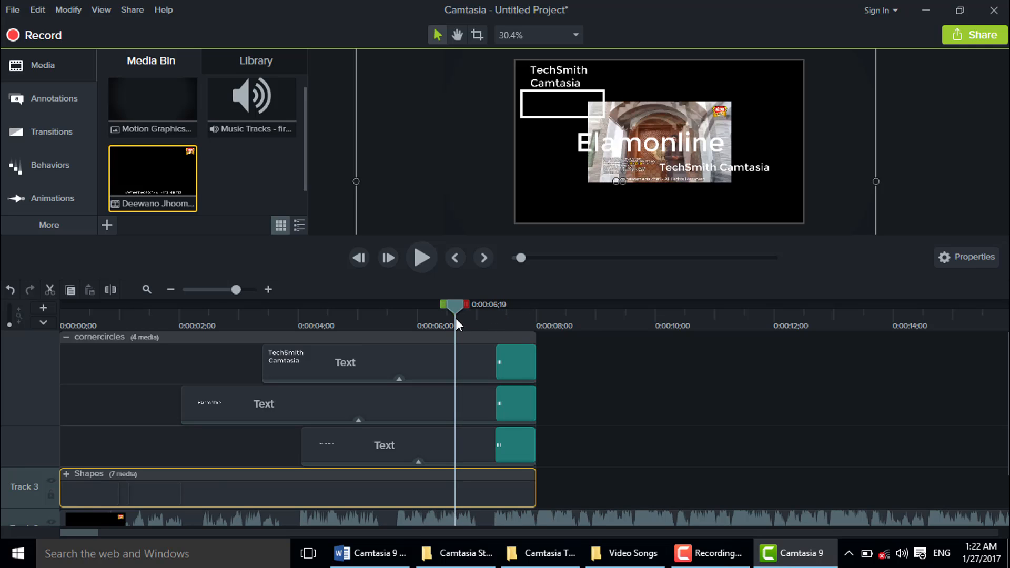
{"action": "left_click", "coordinate": [419, 317]}
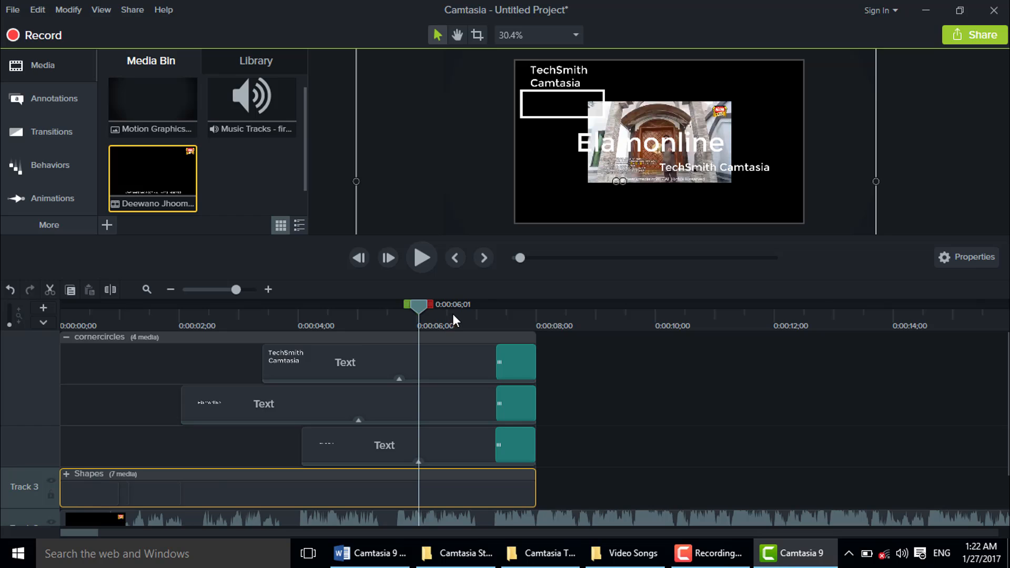
{"action": "left_click", "coordinate": [478, 314]}
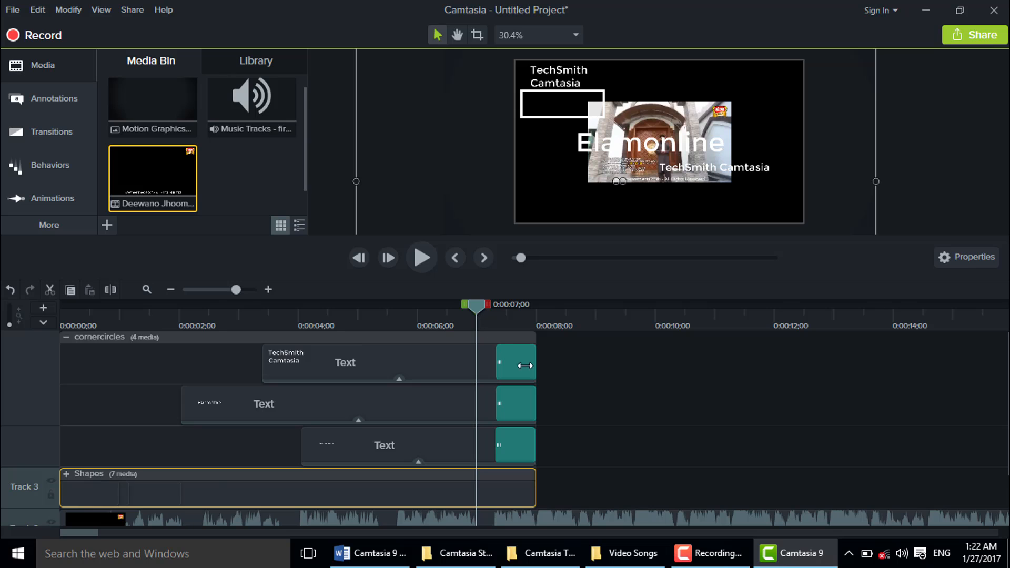
Switch to the Word document, remove the bold from list item 5 and reapply it only to "Camtasia 9".
{"action": "left_click", "coordinate": [799, 557]}
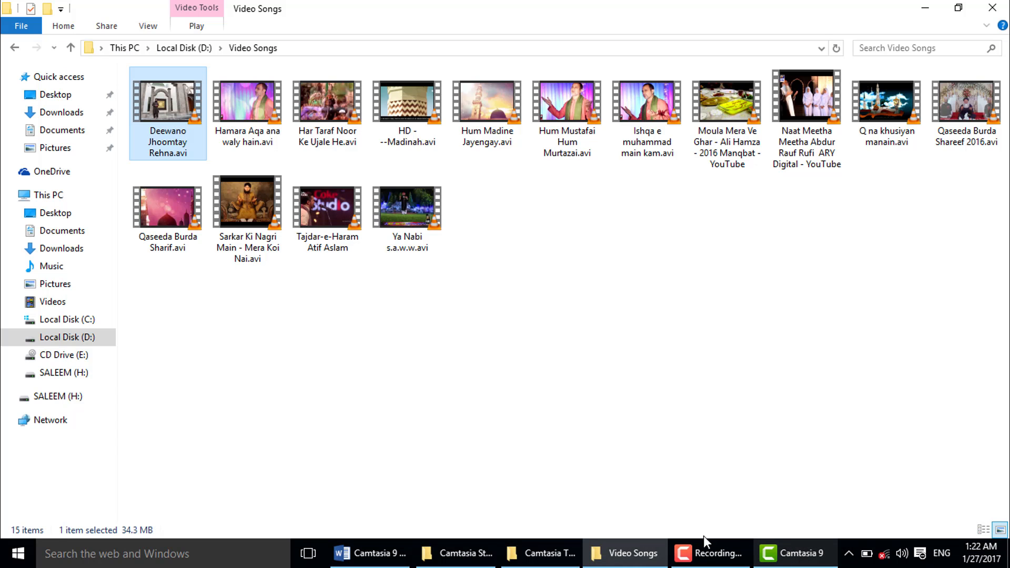
{"action": "left_click", "coordinate": [392, 553]}
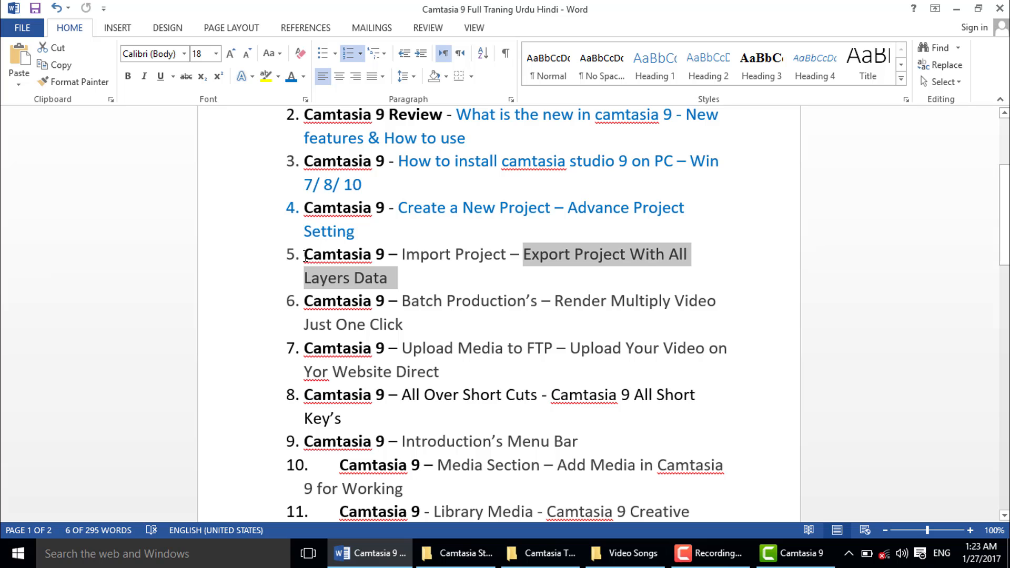
{"action": "left_click_drag", "start_coordinate": [305, 256], "coordinate": [395, 278]}
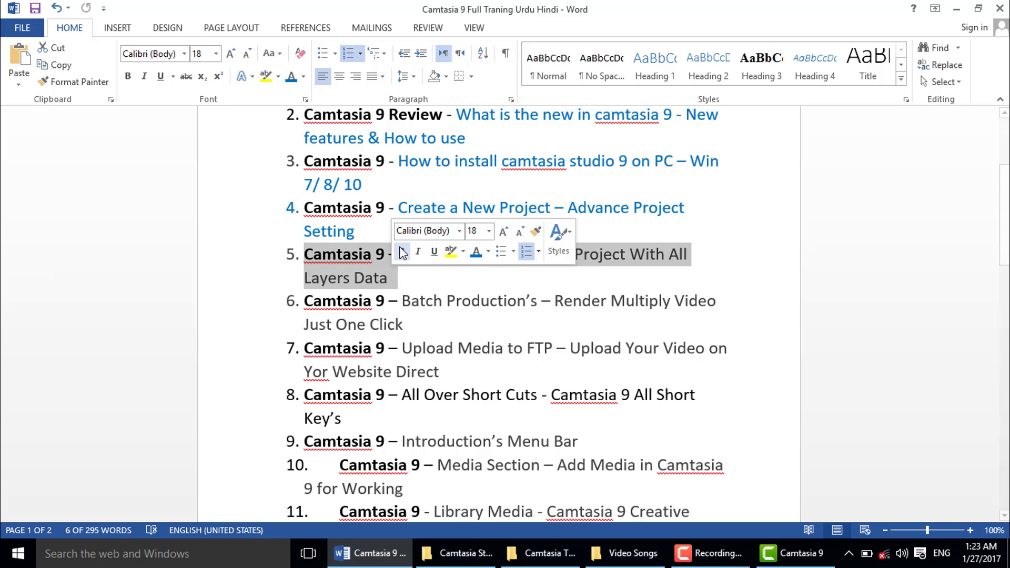
{"action": "left_click", "coordinate": [377, 254]}
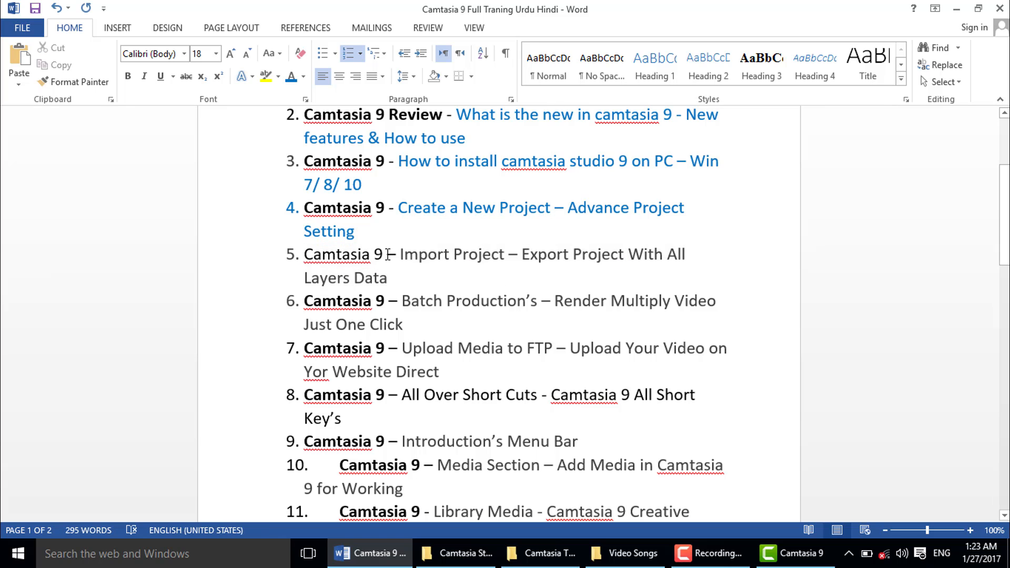
{"action": "left_click_drag", "start_coordinate": [383, 256], "coordinate": [356, 257]}
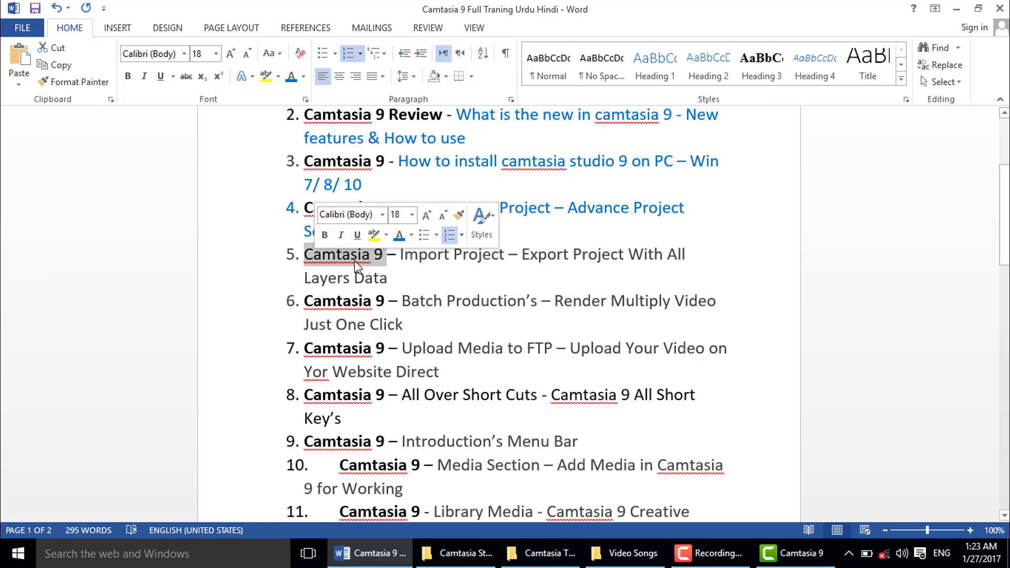
{"action": "left_click", "coordinate": [325, 235]}
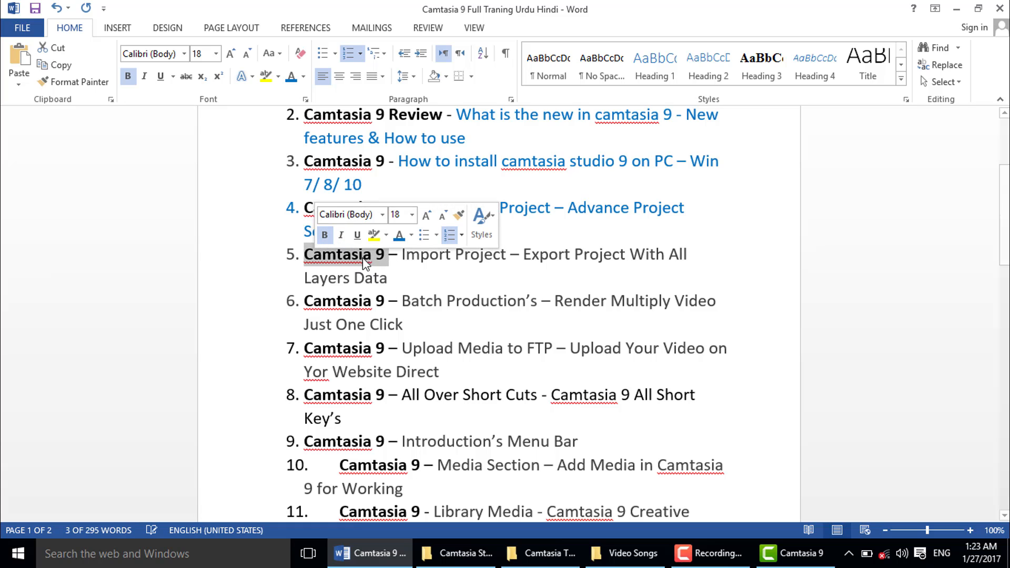
Colour "Import Project – Export Project With All Layers Data" blue in list item 5.
{"action": "left_click_drag", "start_coordinate": [402, 256], "coordinate": [389, 276]}
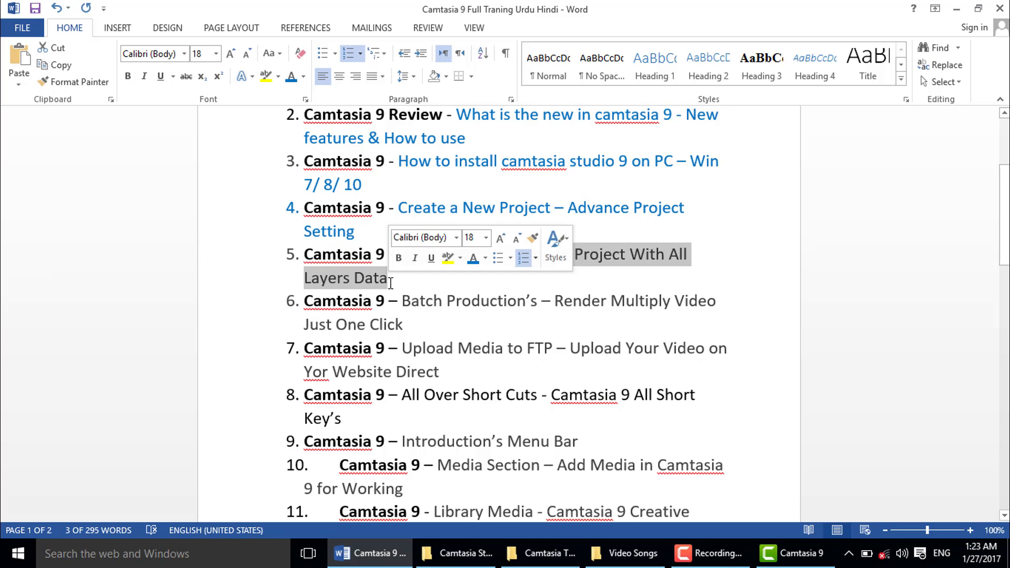
{"action": "left_click", "coordinate": [400, 258]}
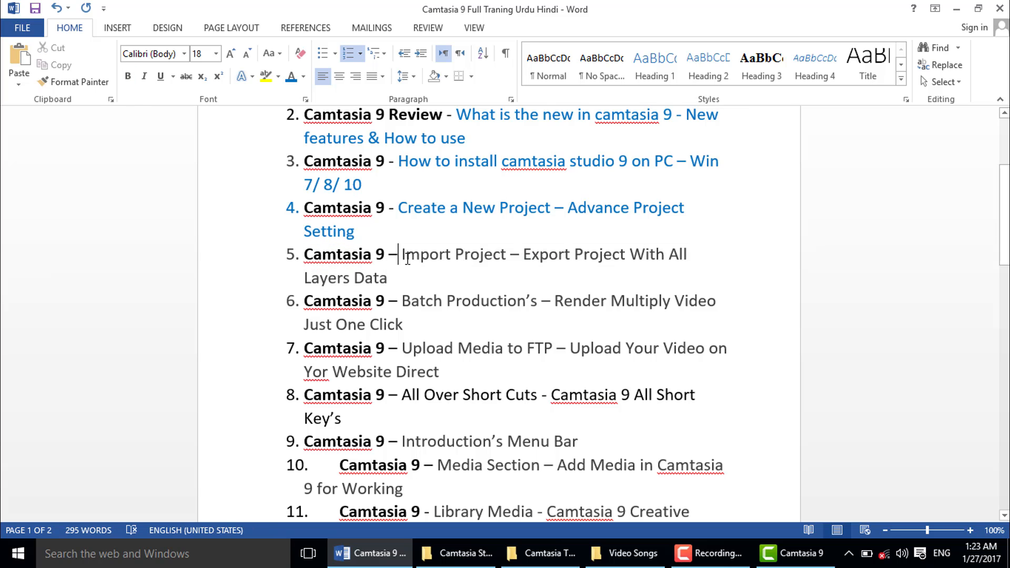
{"action": "left_click_drag", "start_coordinate": [402, 256], "coordinate": [389, 285]}
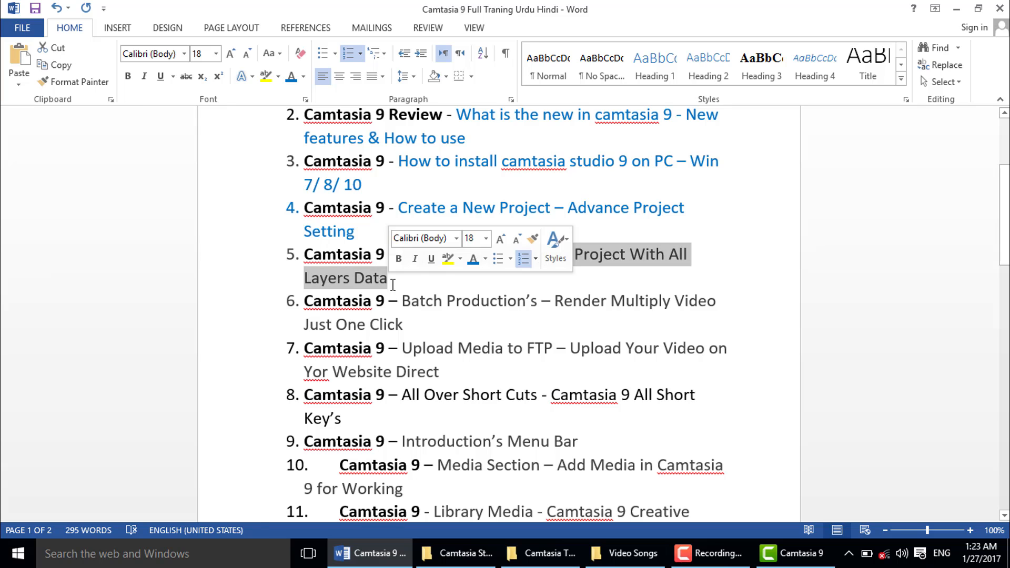
{"action": "left_click", "coordinate": [477, 262]}
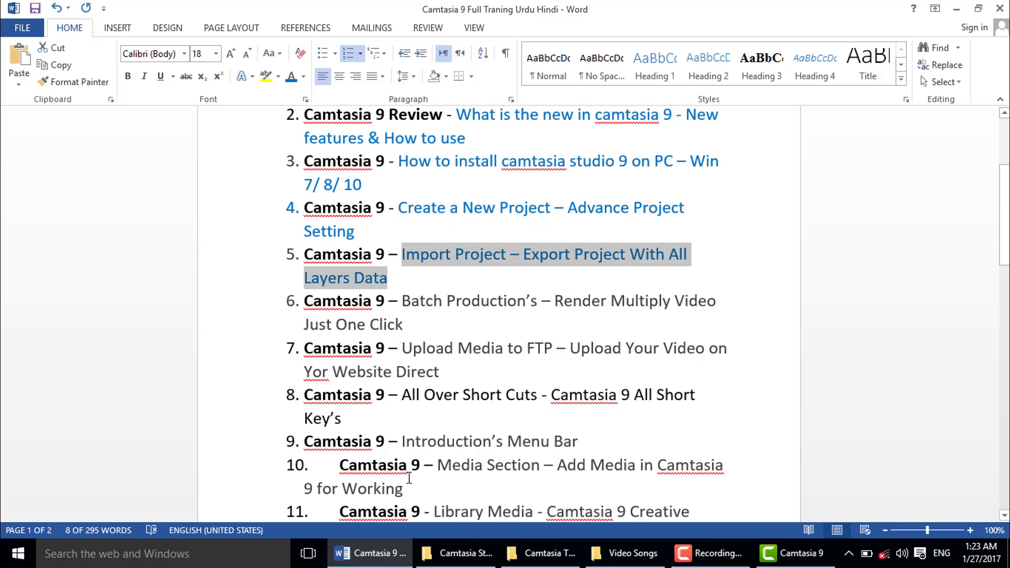
Minimize the Word document and close the Video Songs folder window to get back to the desktop.
{"action": "left_click", "coordinate": [389, 552]}
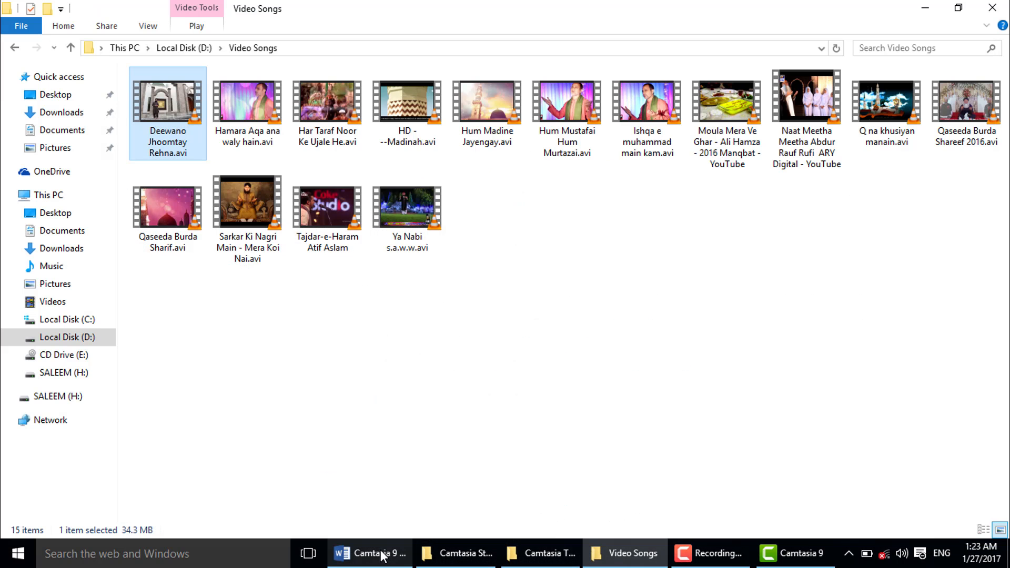
{"action": "left_click", "coordinate": [992, 7]}
{"action": "right_click", "coordinate": [276, 189]}
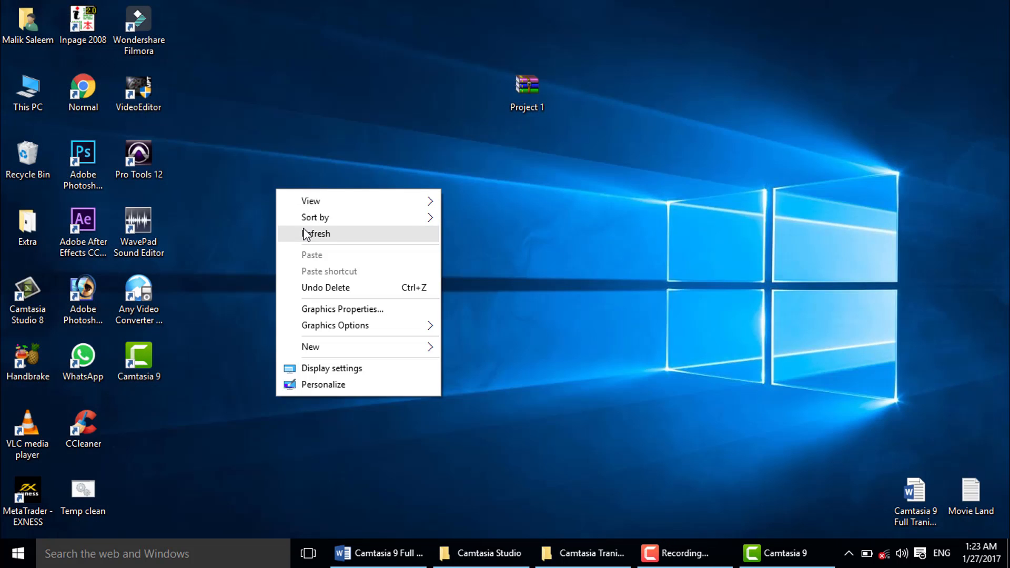
{"action": "left_click", "coordinate": [310, 235]}
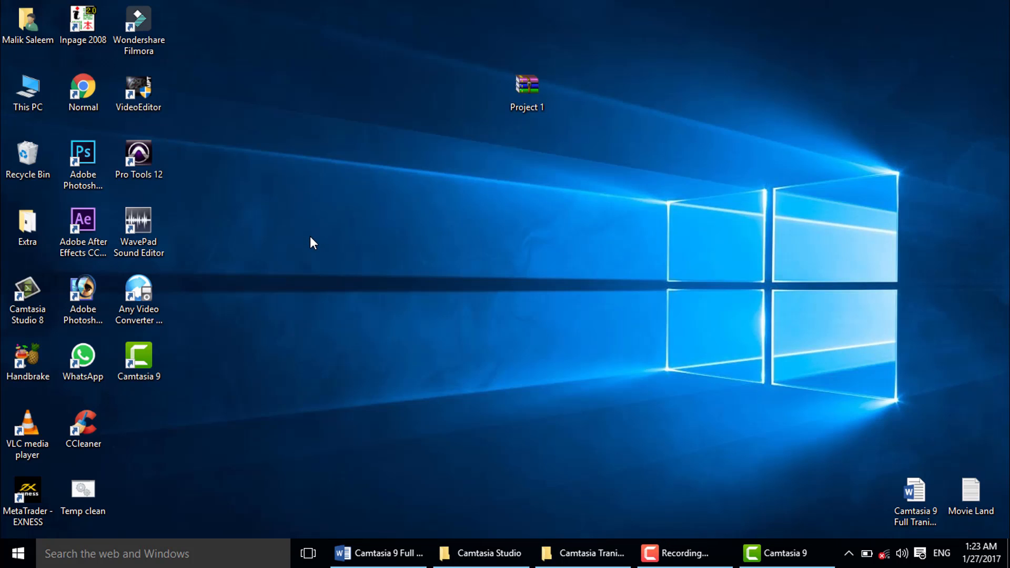
{"action": "right_click", "coordinate": [266, 196]}
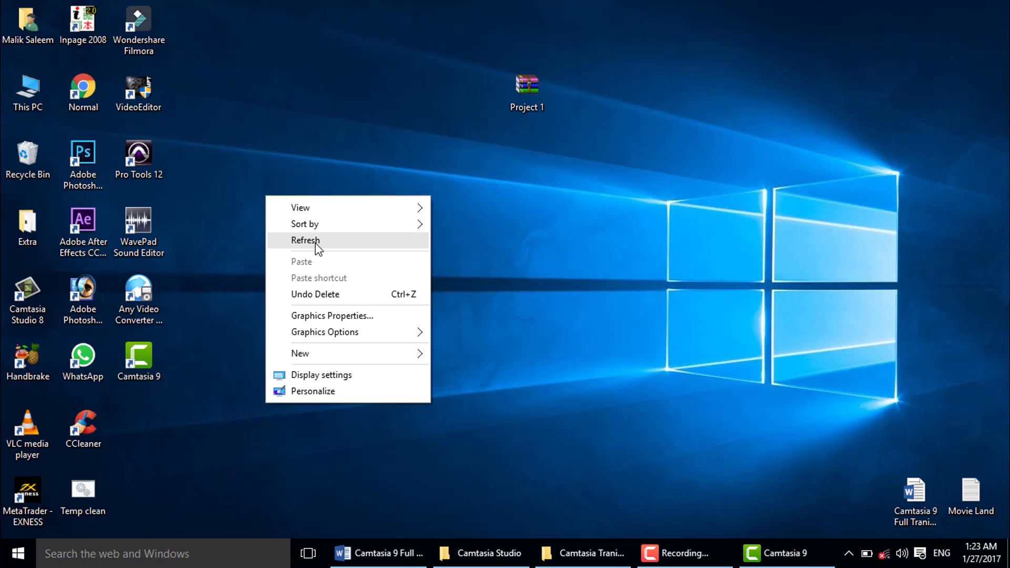
{"action": "left_click", "coordinate": [316, 241]}
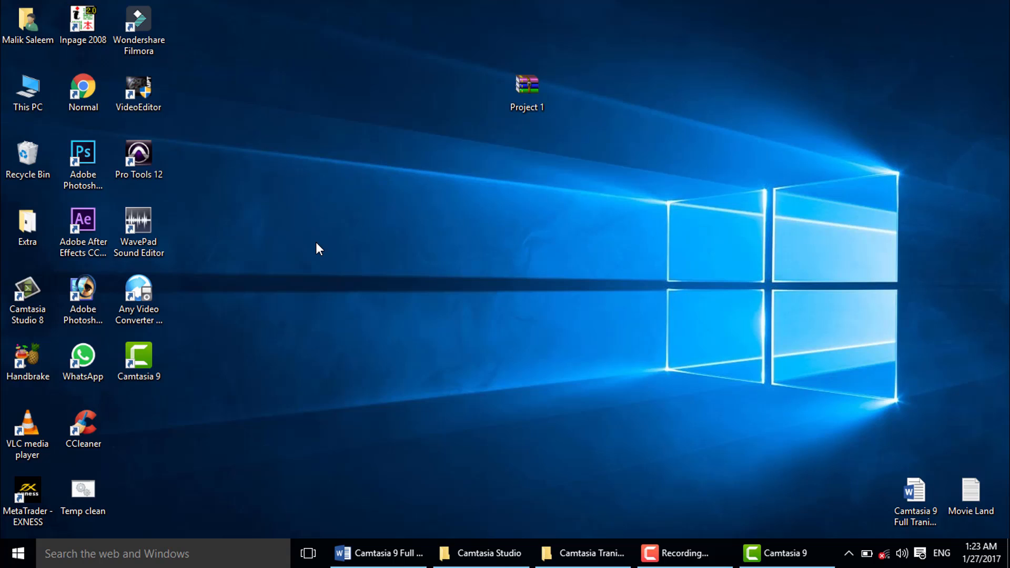
{"action": "right_click", "coordinate": [317, 243]}
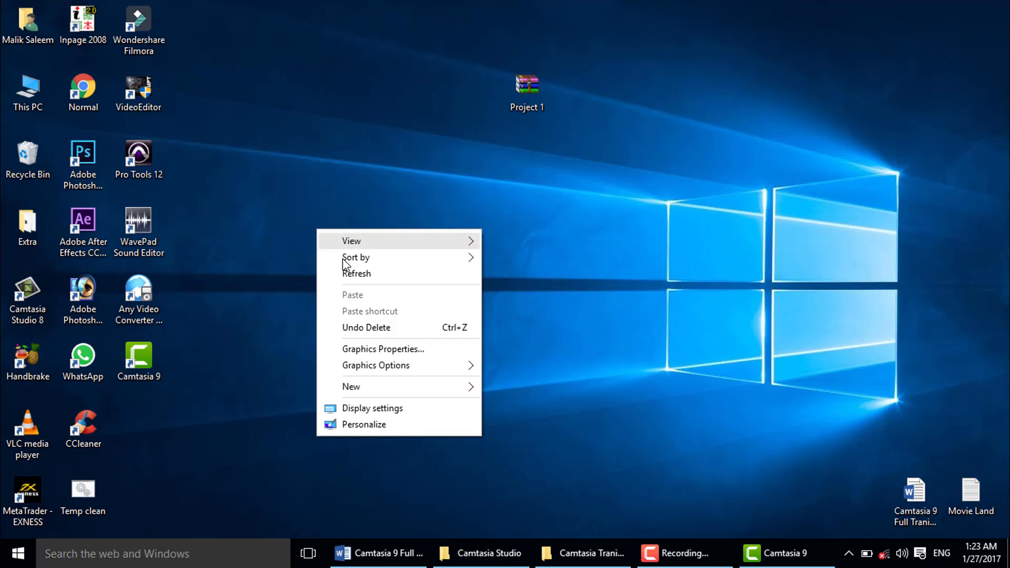
{"action": "left_click", "coordinate": [362, 279]}
{"action": "right_click", "coordinate": [298, 218]}
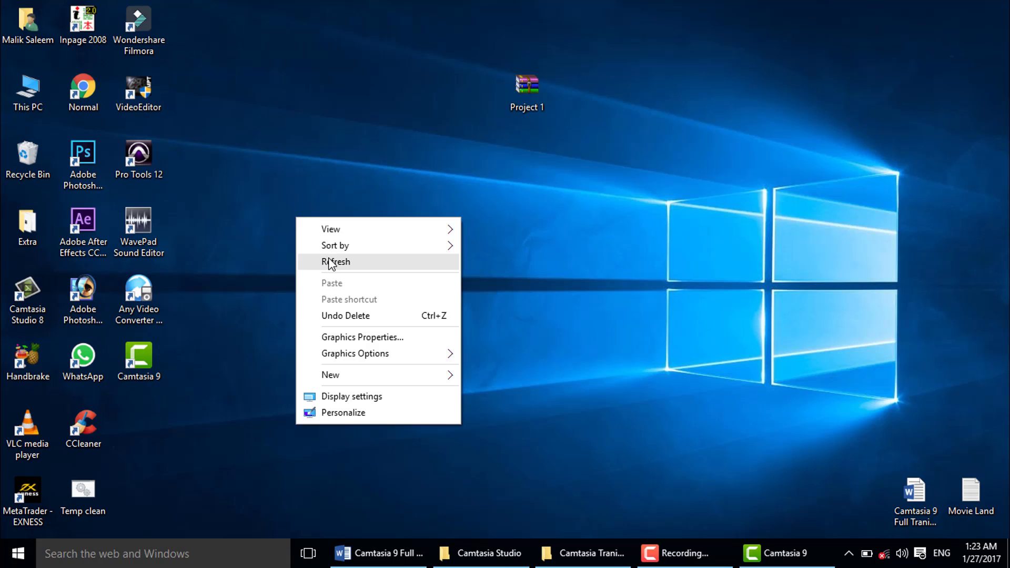
{"action": "left_click", "coordinate": [333, 262]}
{"action": "right_click", "coordinate": [302, 226]}
{"action": "left_click", "coordinate": [340, 274]}
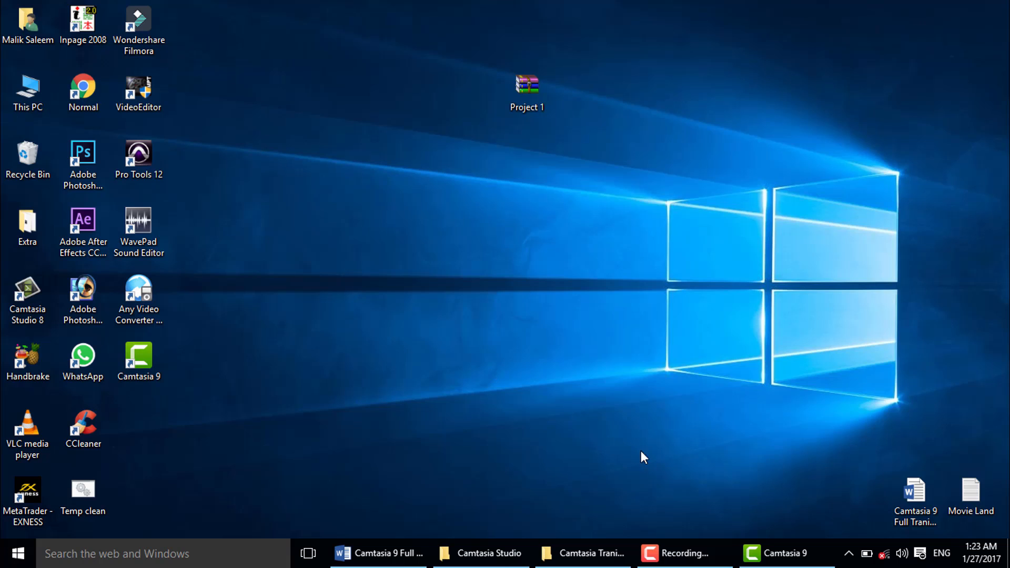
{"action": "mouse_move", "coordinate": [800, 542]}
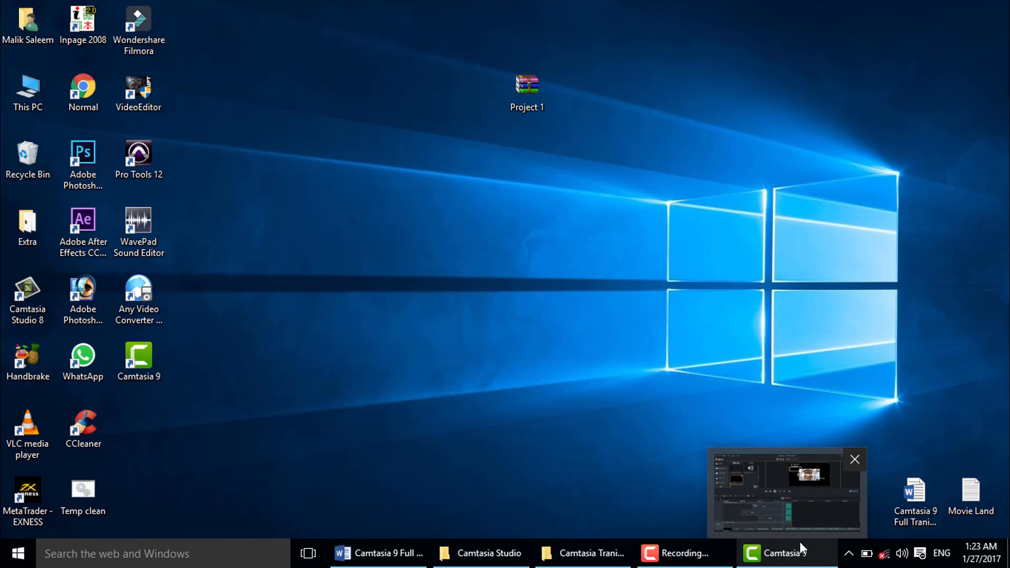
{"action": "right_click", "coordinate": [449, 244]}
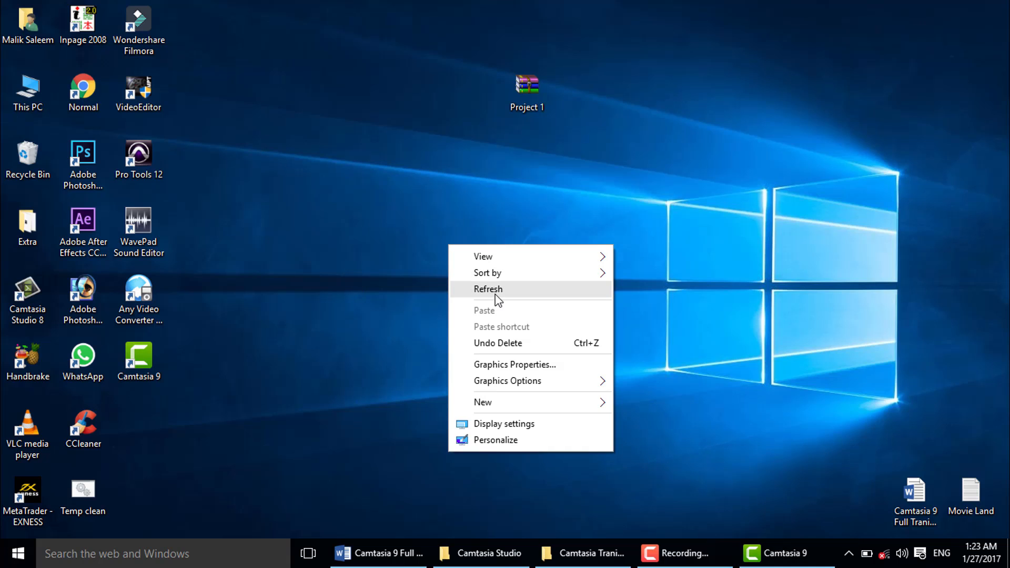
{"action": "left_click", "coordinate": [496, 294]}
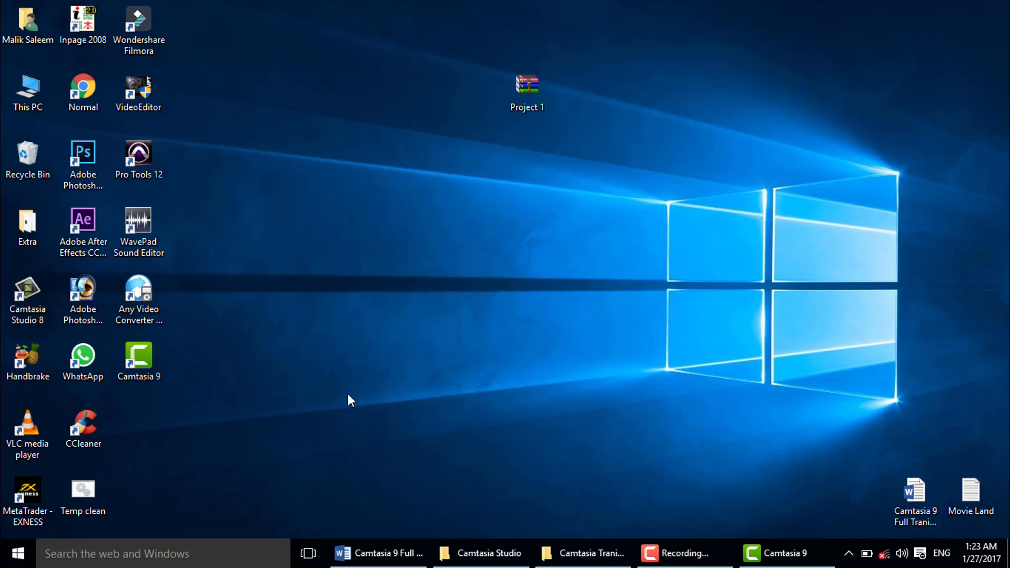
{"action": "left_click_drag", "start_coordinate": [194, 367], "coordinate": [106, 385]}
{"action": "left_click_drag", "start_coordinate": [106, 392], "coordinate": [108, 386]}
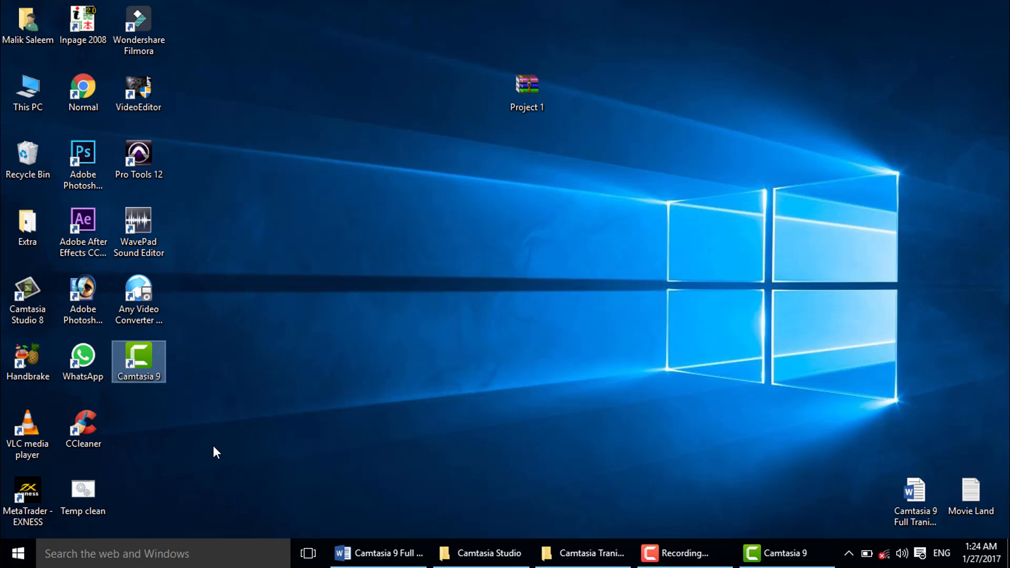